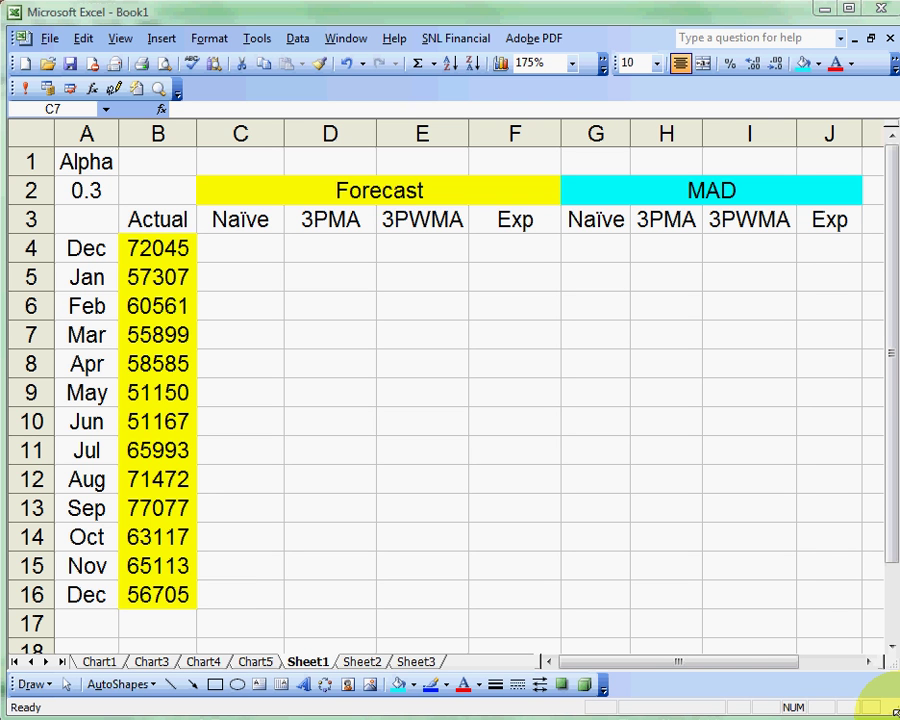
Step: Select the Actual sales values, then the January through November range
left_click(155, 243)
left_click(155, 245)
left_click_drag(155, 245, 157, 508)
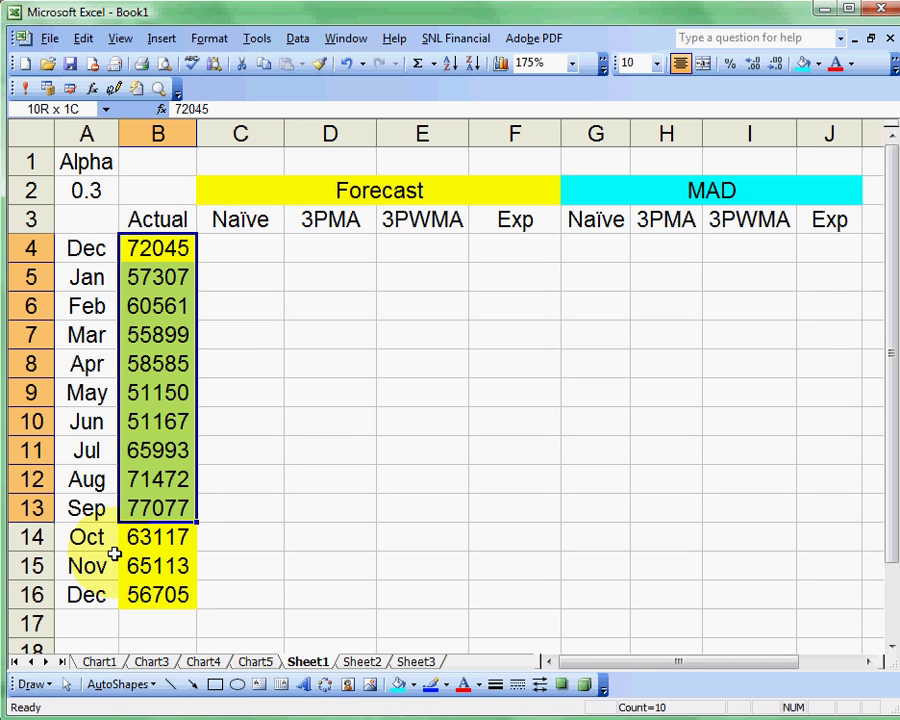
left_click_drag(115, 553, 141, 595)
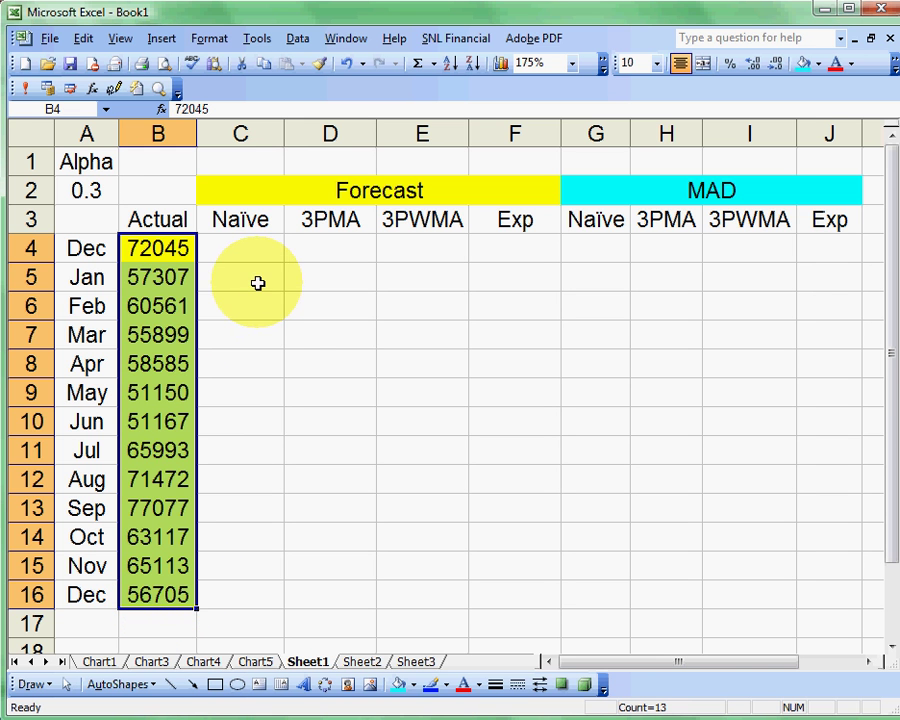
left_click(165, 273)
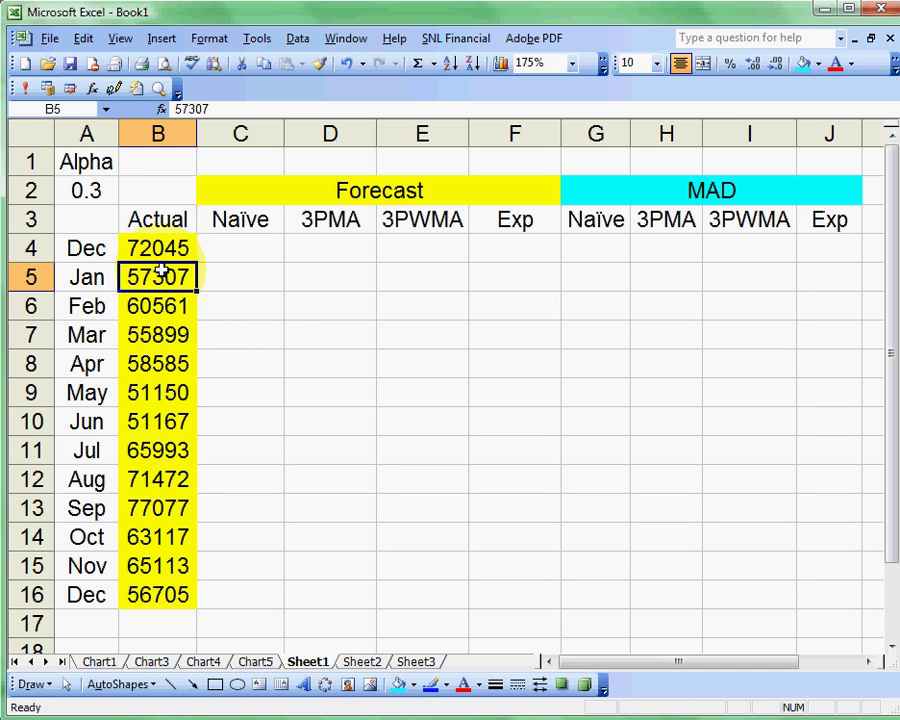
left_click_drag(160, 270, 141, 592)
Step: Enter =B4 in C5 and fill it down to C16, ending at 65113 for Dec
left_click(242, 246)
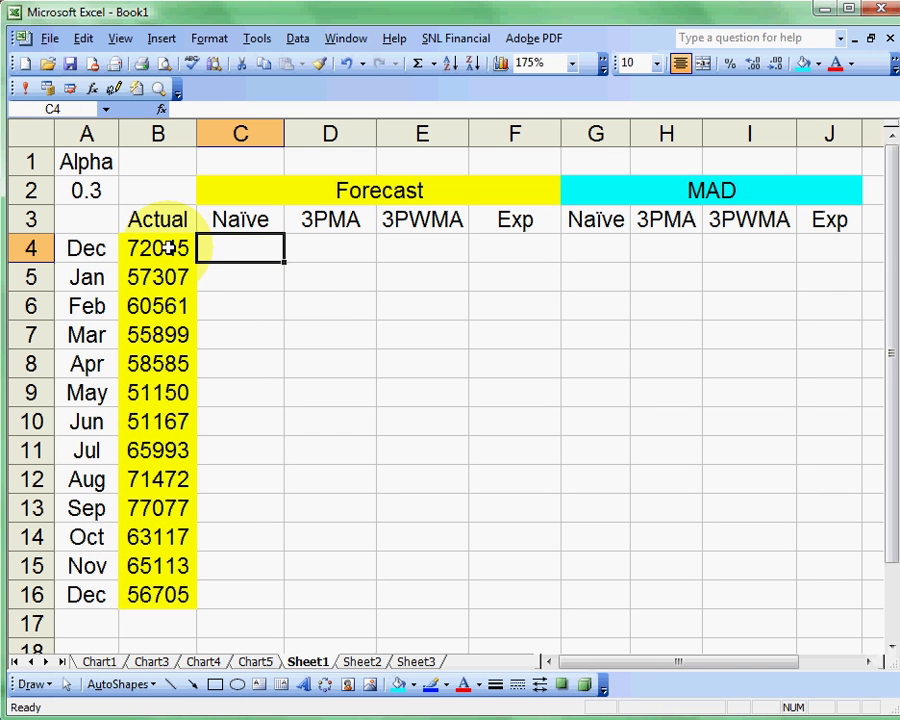
left_click(238, 277)
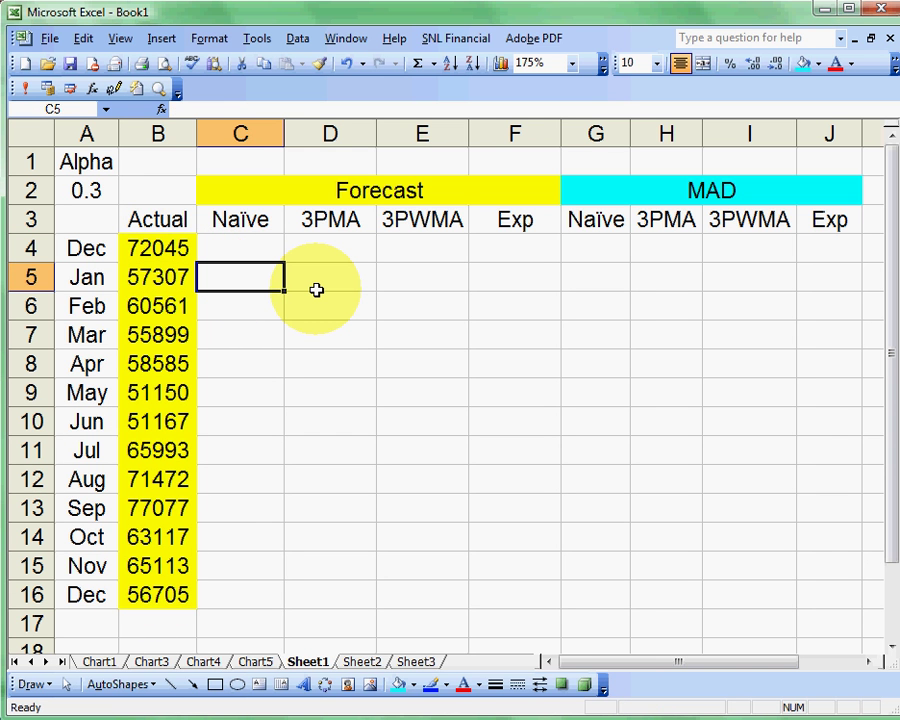
type("=")
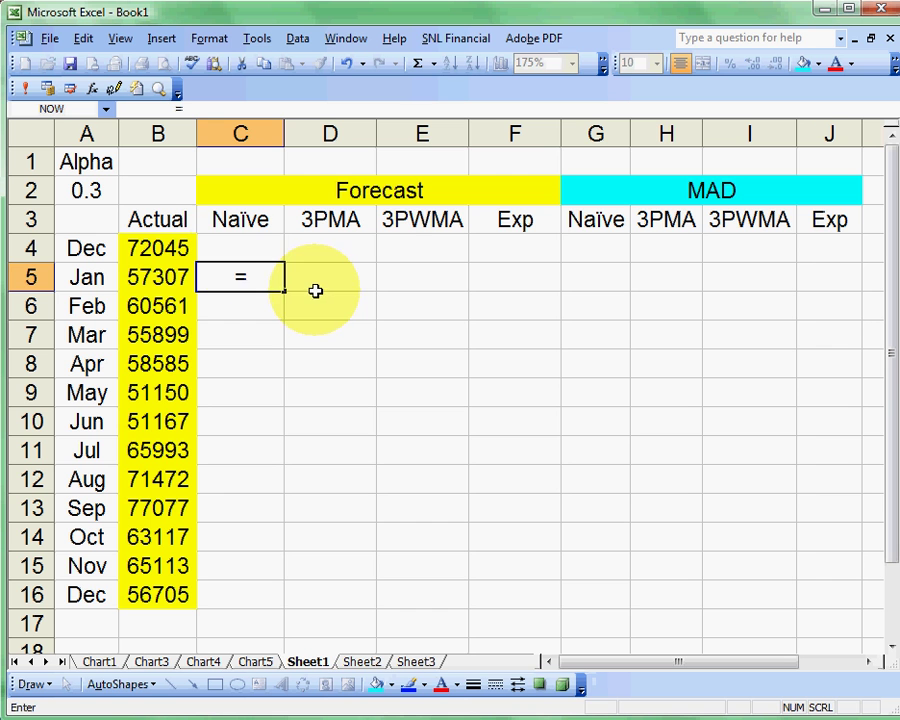
left_click(159, 246)
key("Return")
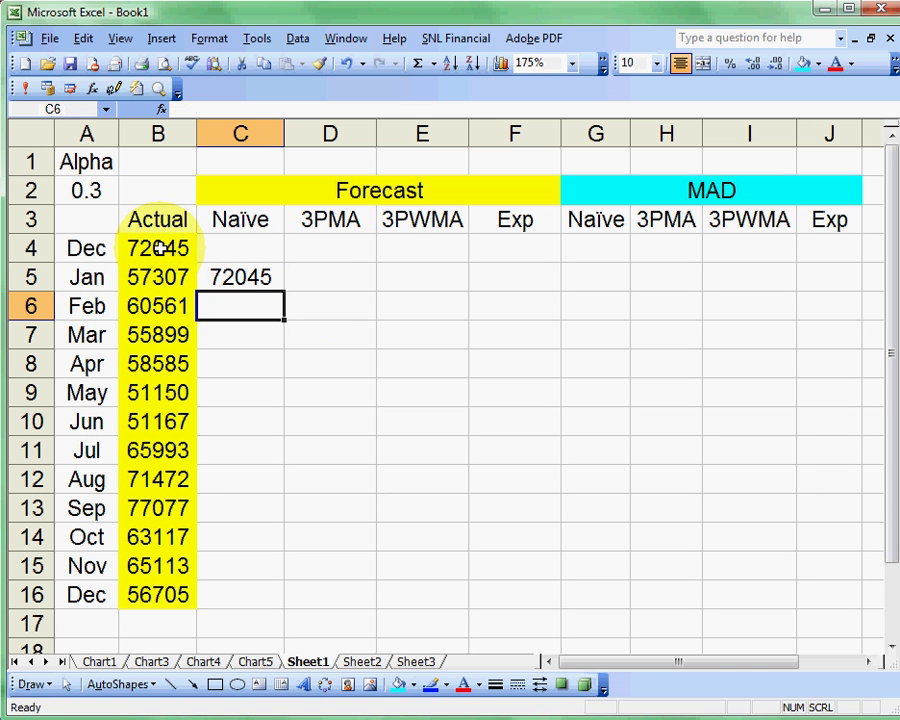
left_click(238, 277)
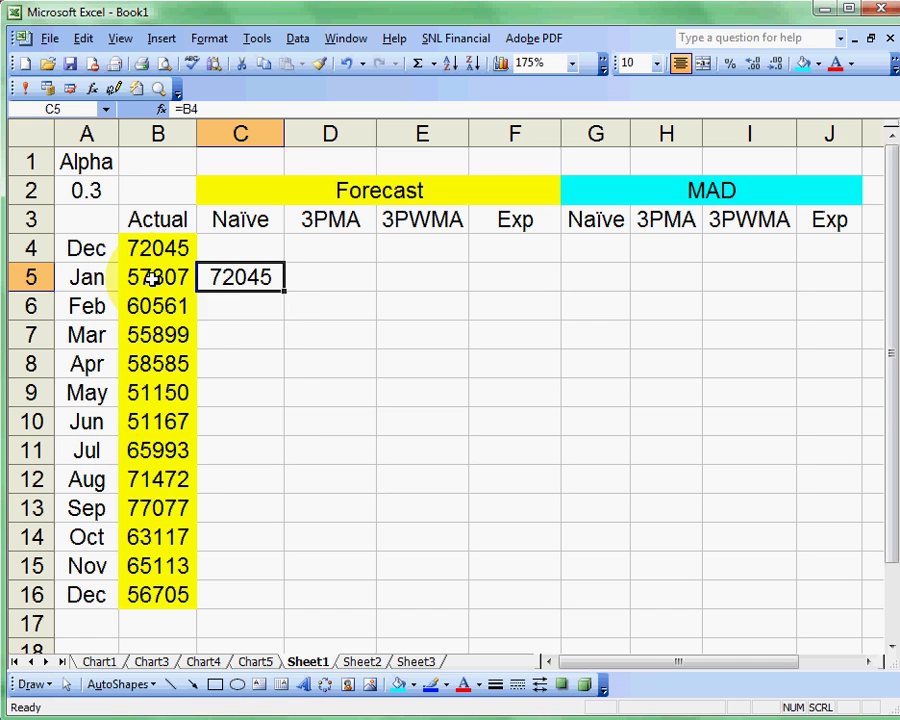
left_click_drag(284, 292, 256, 598)
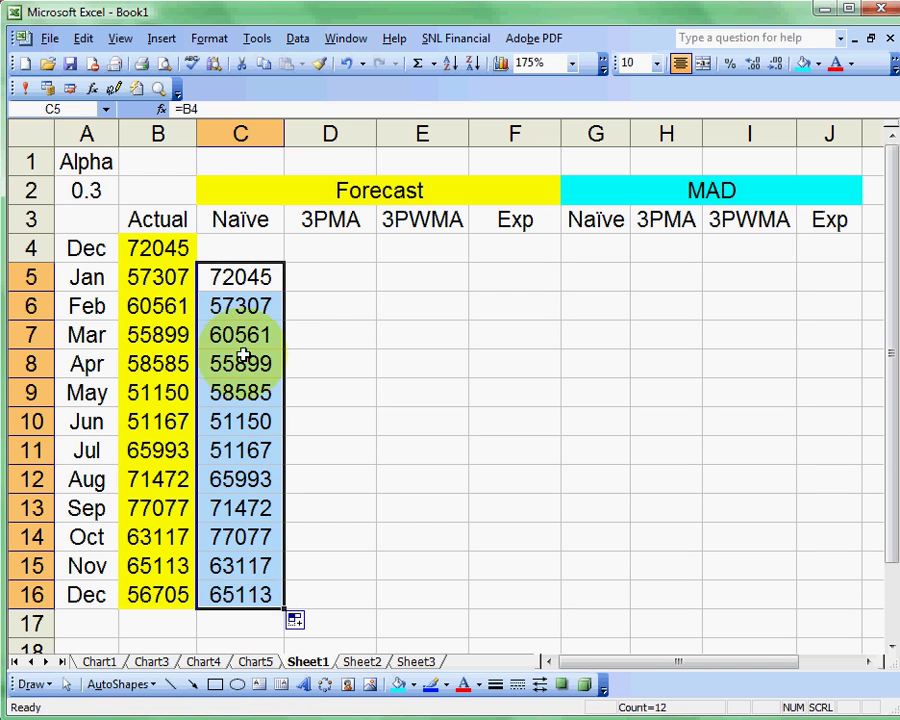
left_click(306, 350)
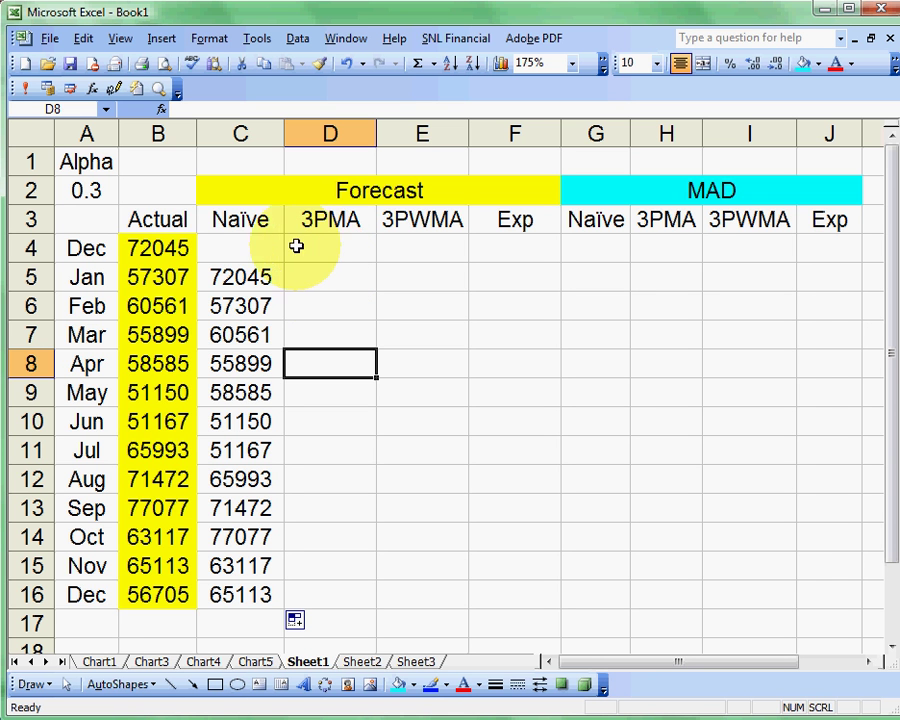
Step: Enter =AVERAGE(B4:B6) in D7 and fill it down to D16 for Mar through Dec
left_click(325, 334)
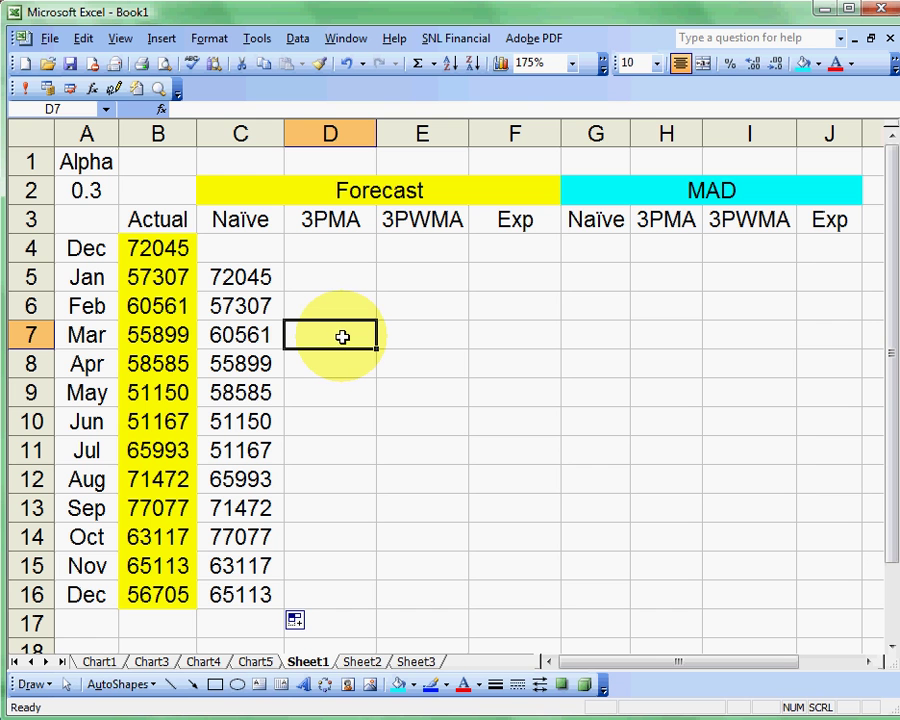
type("=av")
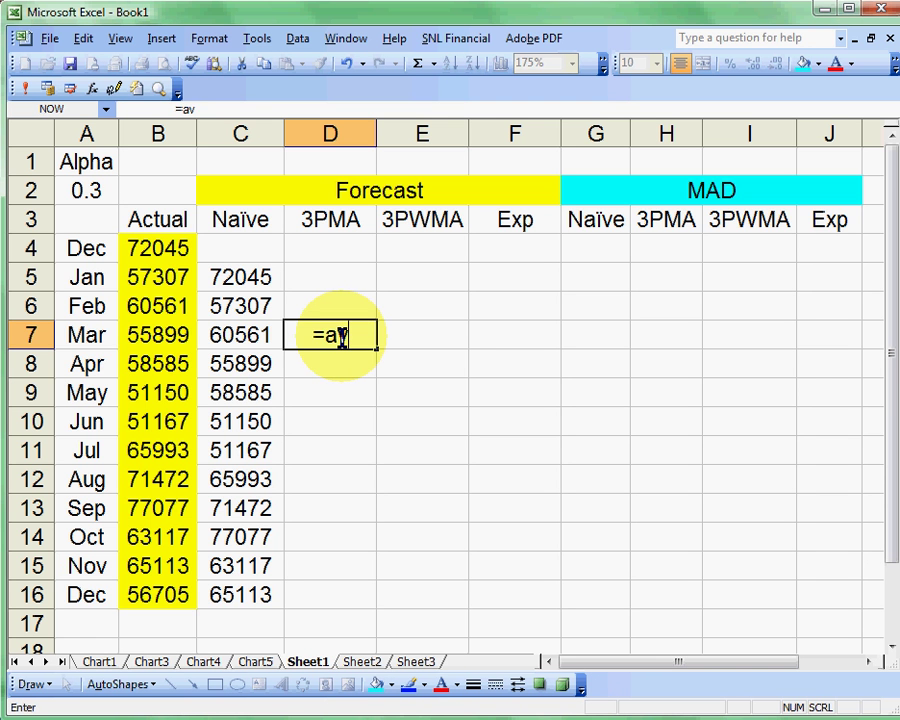
type("erage(")
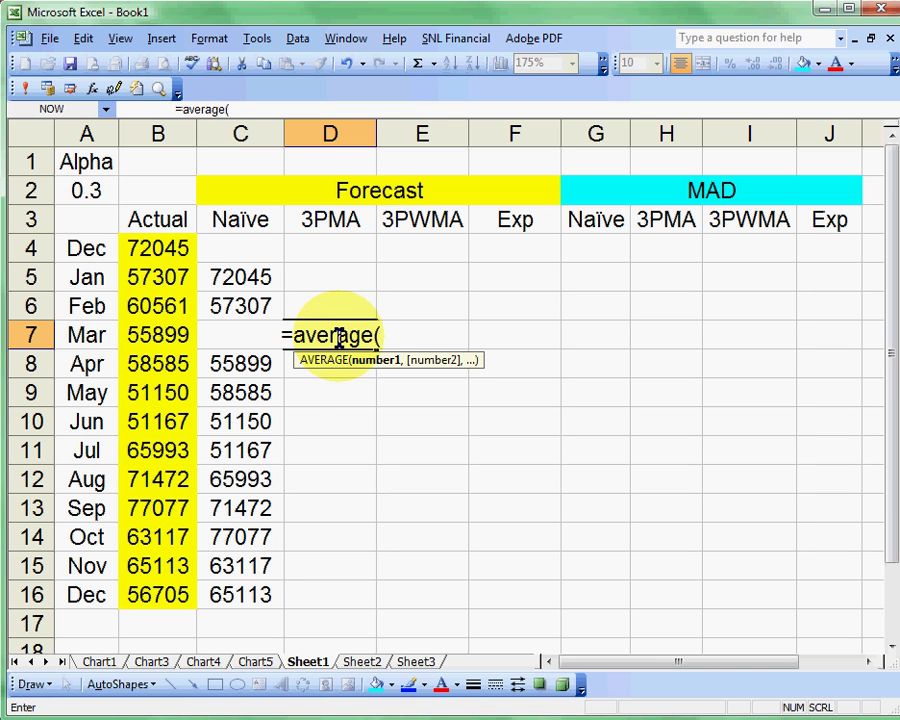
left_click_drag(175, 255, 157, 298)
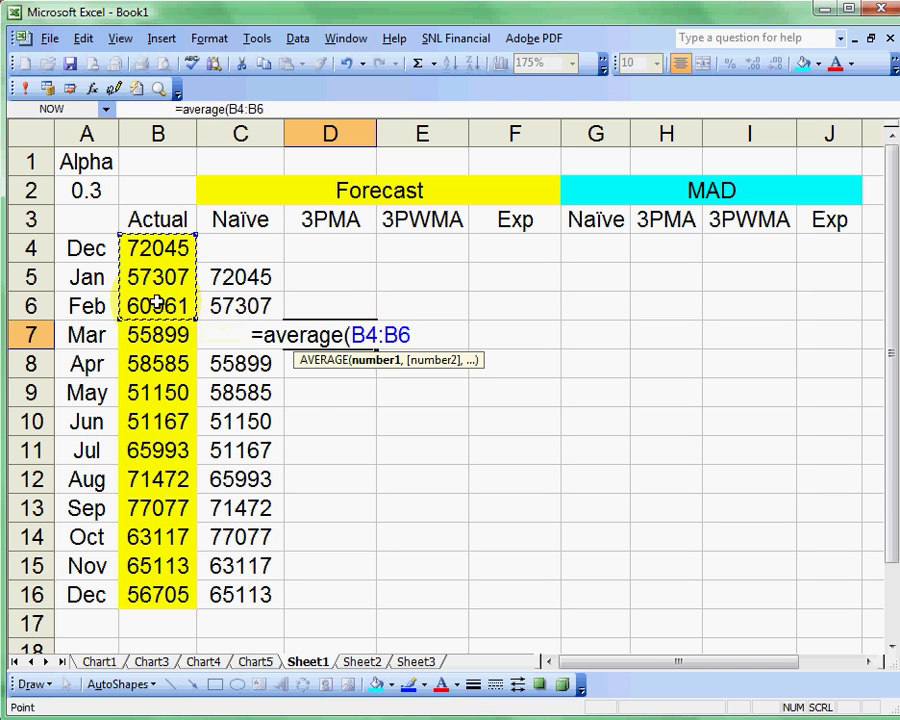
type(")")
key("Return")
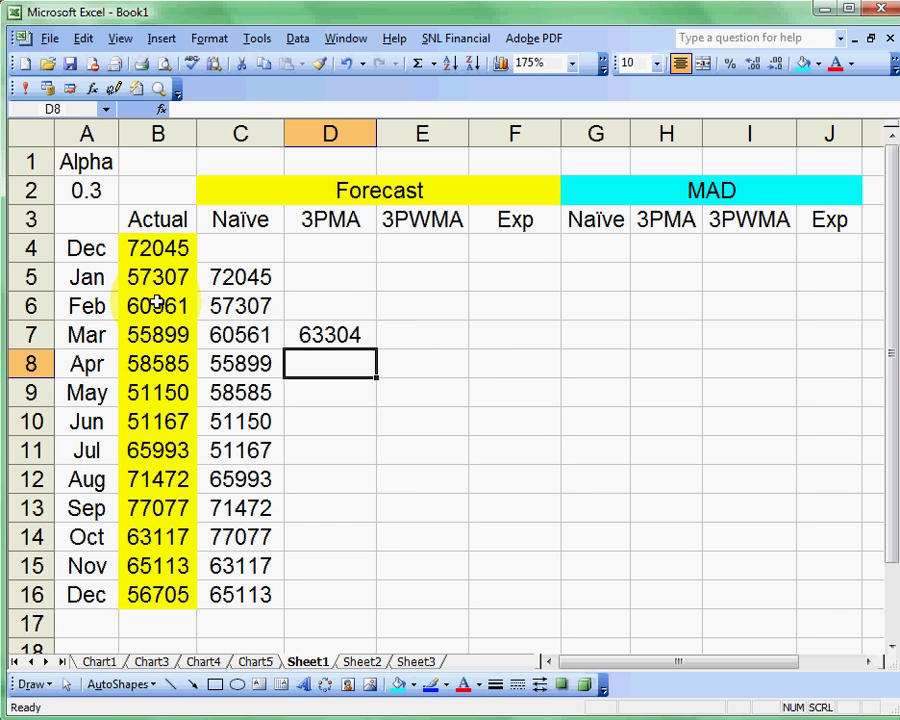
left_click(325, 333)
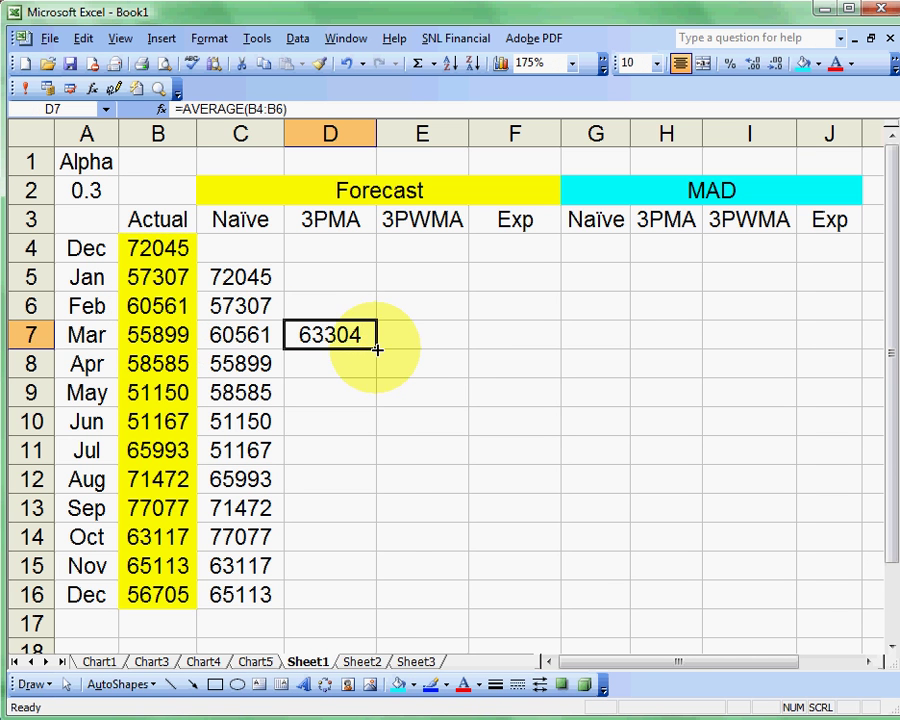
left_click_drag(378, 351, 372, 590)
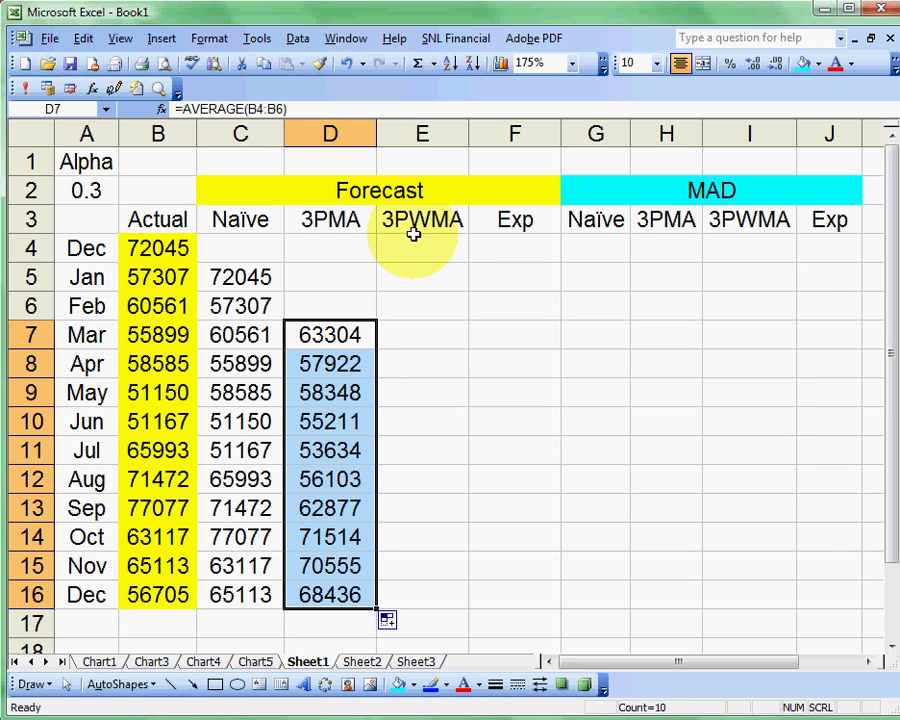
Step: Enter a 0.50 weight in E6, show it with two decimals, and copy it up to E4
left_click(430, 334)
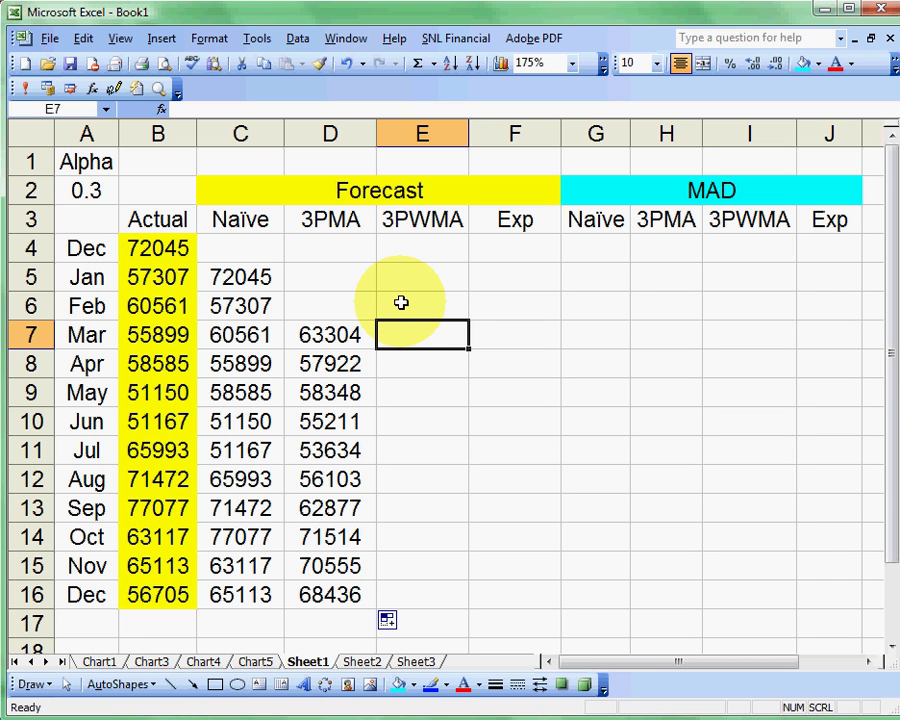
left_click(430, 307)
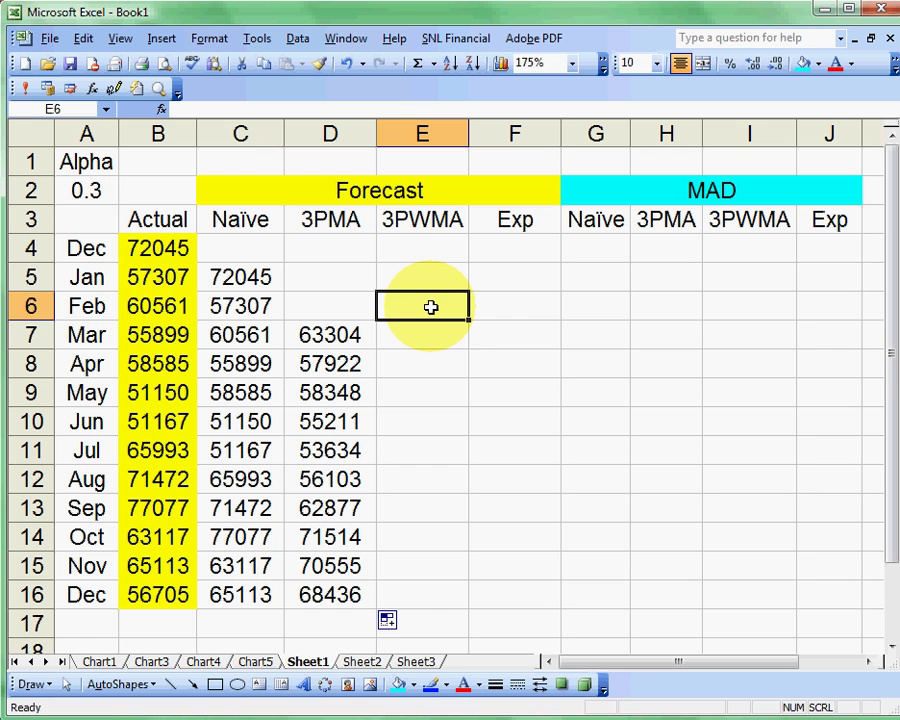
type("=50")
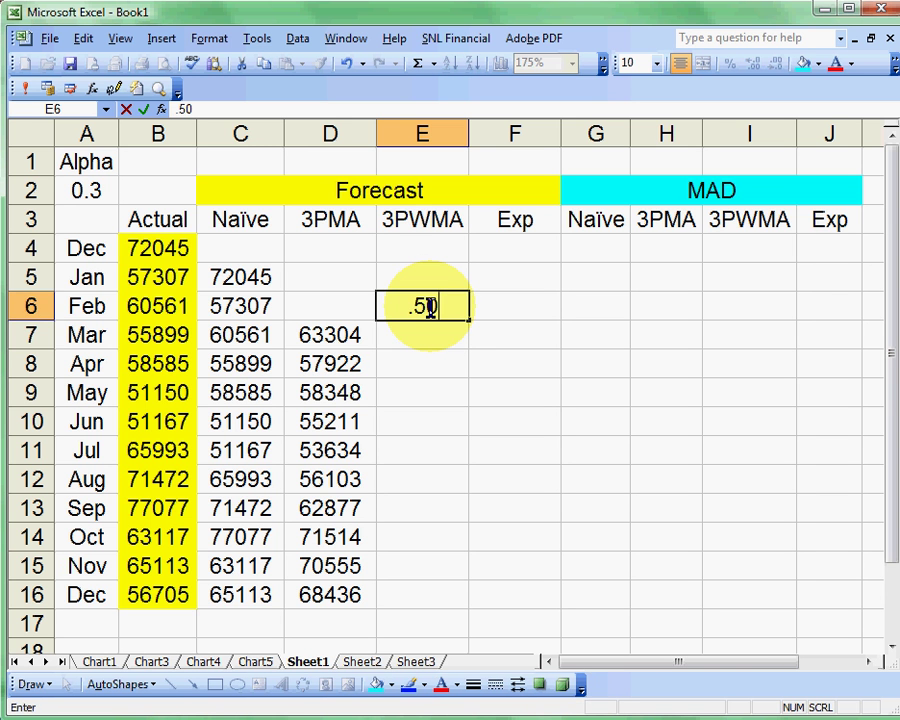
key("Return")
left_click(428, 306)
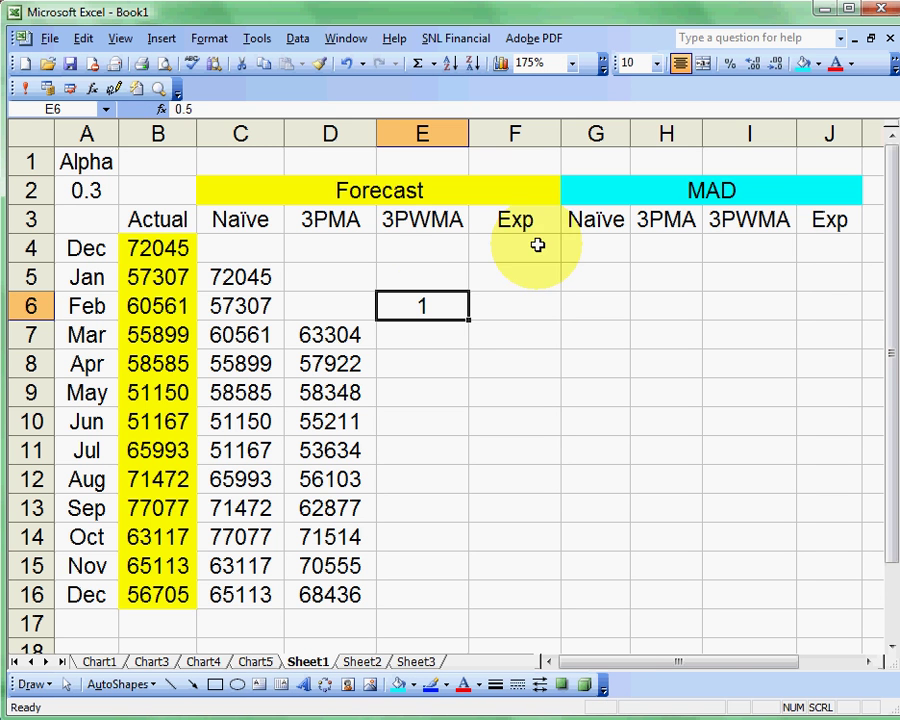
left_click(756, 64)
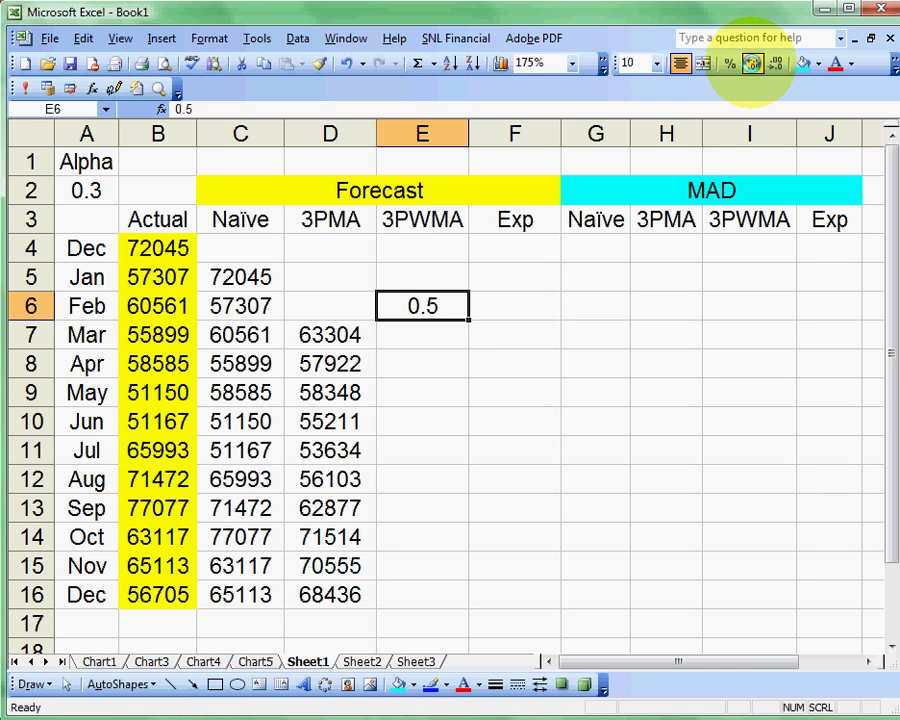
left_click(756, 64)
left_click(444, 278)
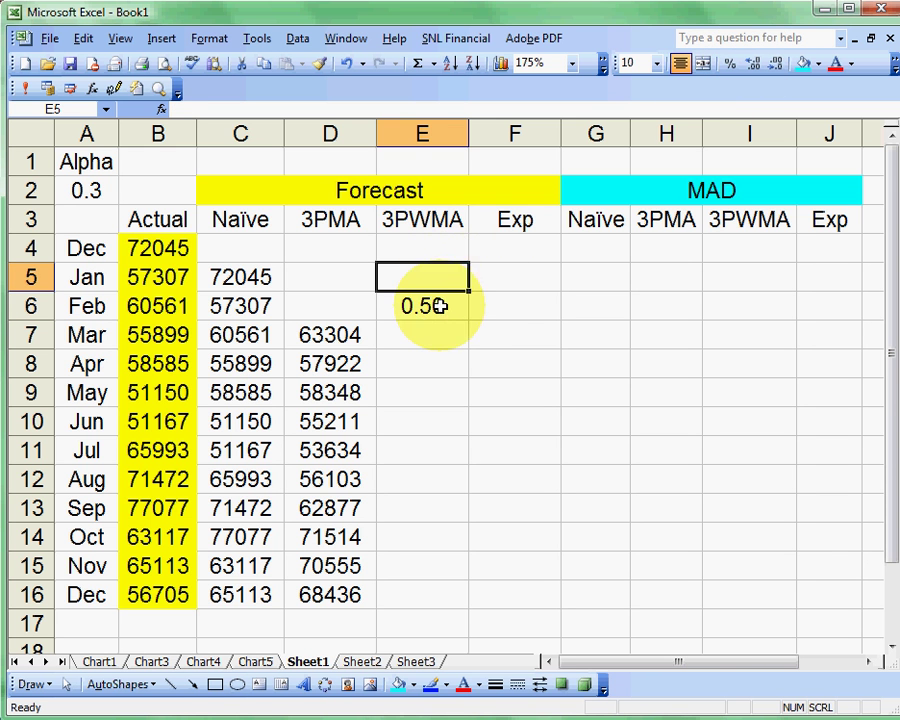
left_click(440, 305)
left_click_drag(468, 318, 462, 245)
Step: Change E5 to 0.30 and E4 to 0.20, then begin a formula in E7
left_click(440, 280)
type(".3")
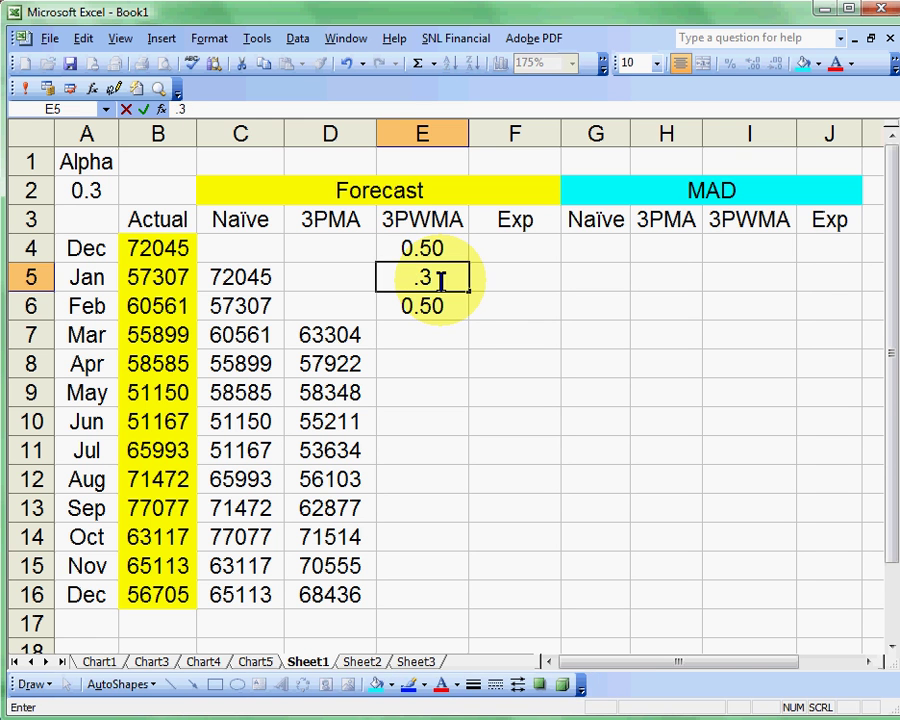
key("Return")
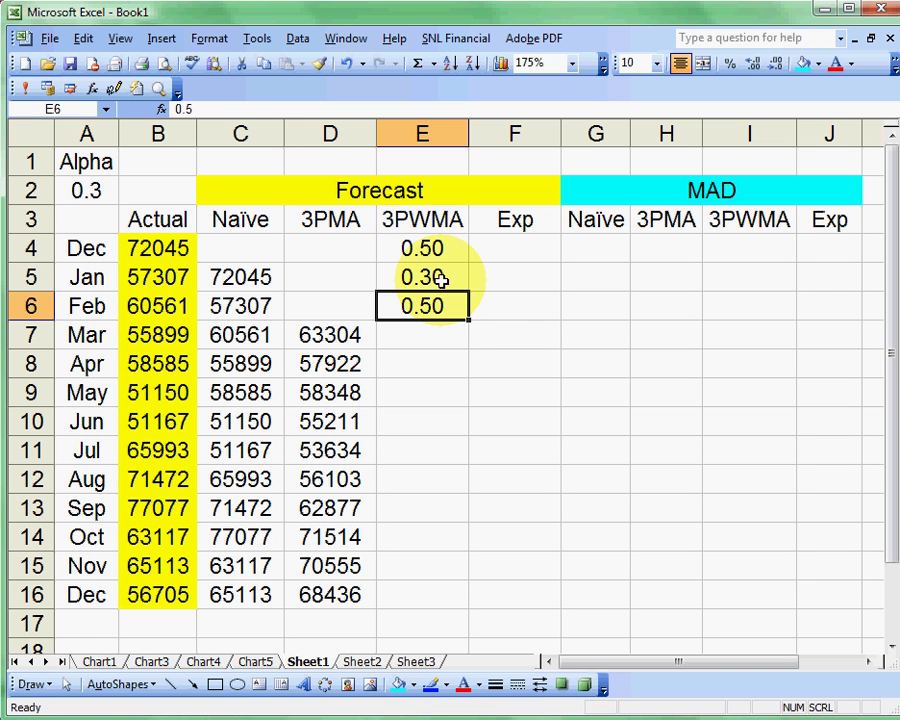
left_click(426, 252)
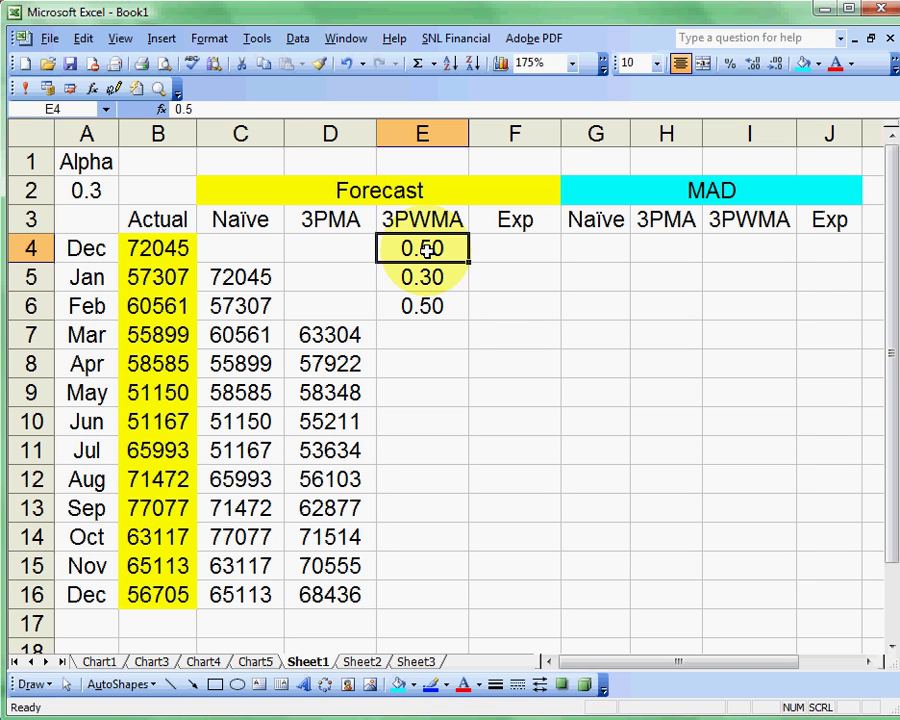
key("BackSpace")
type(".2")
key("Return")
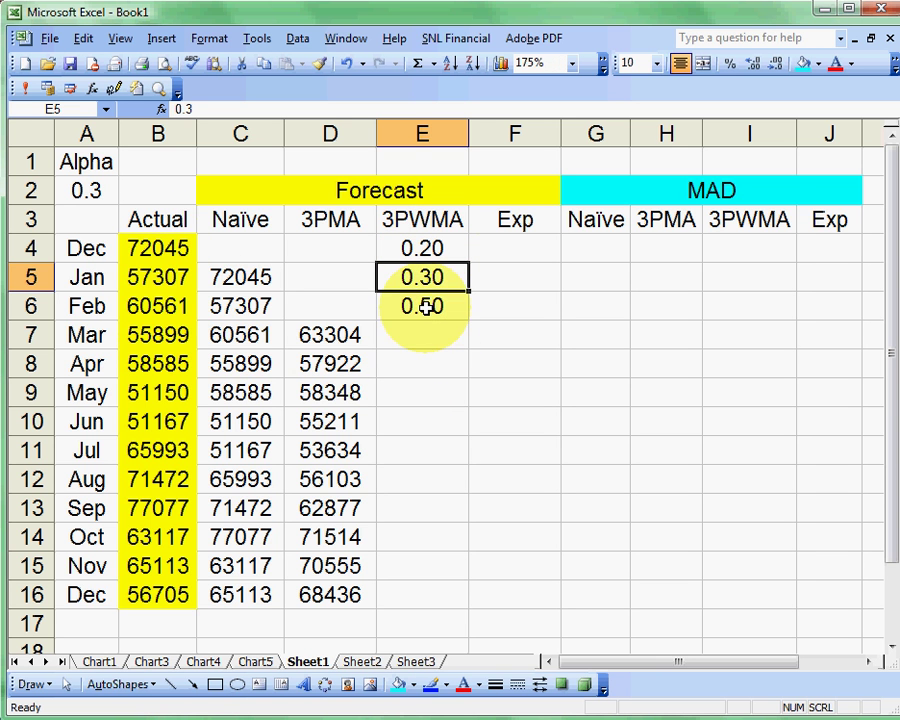
left_click(425, 337)
type("=")
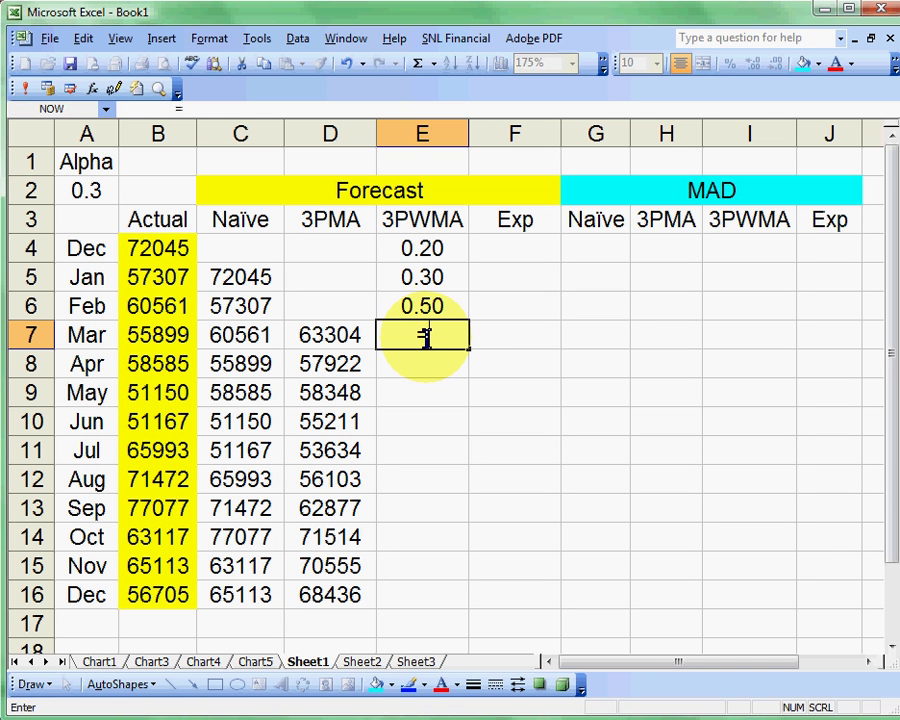
Step: Build =B6*E6+B5*E5+B4*E4 in E7 from the actual sales and weight cells
left_click(148, 306)
type("*")
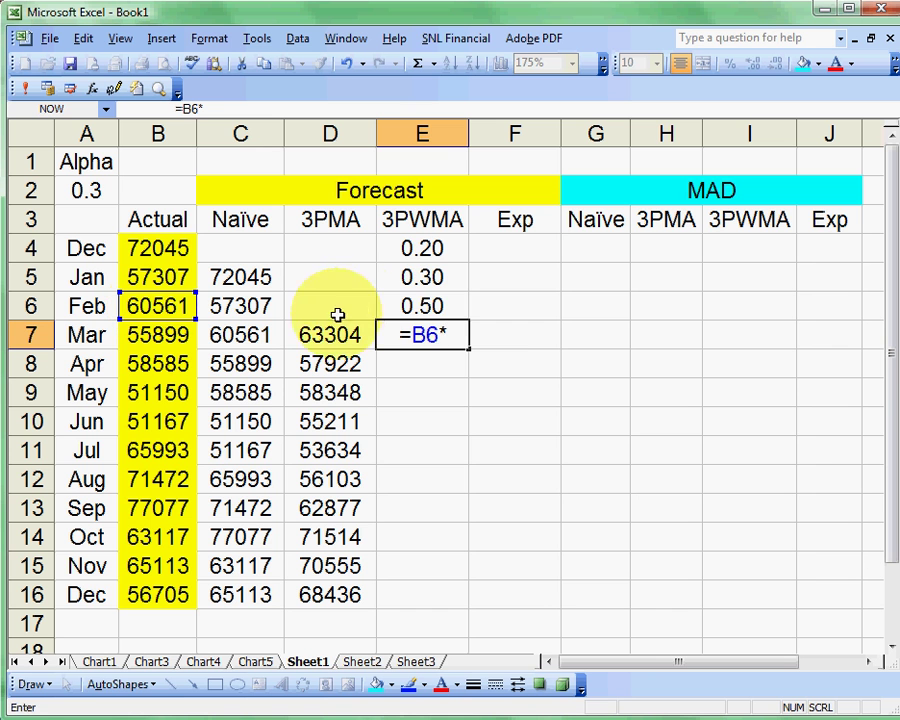
left_click(426, 307)
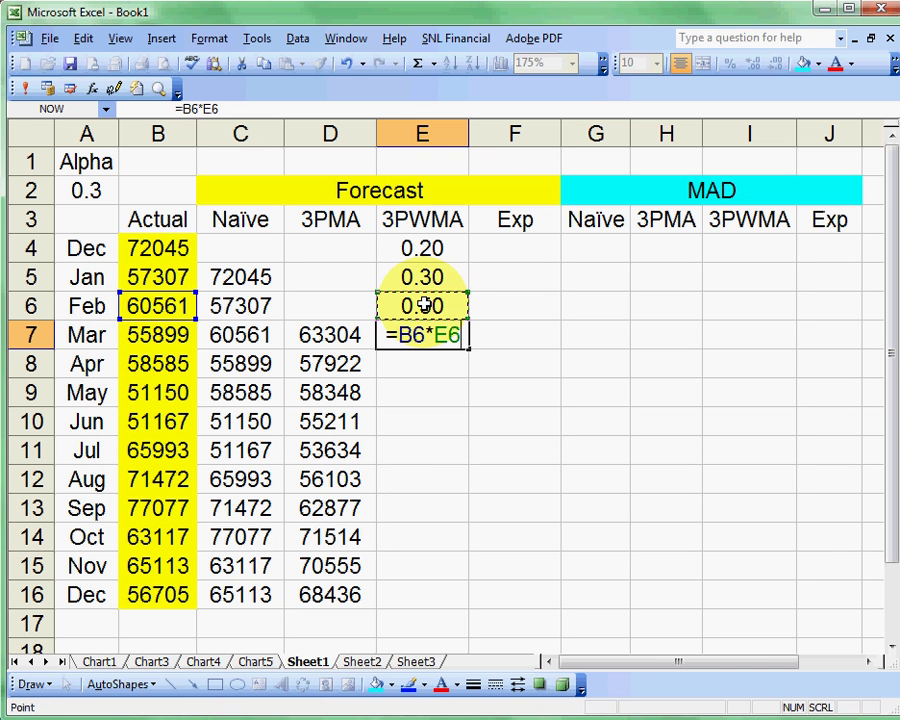
type("+")
left_click(158, 277)
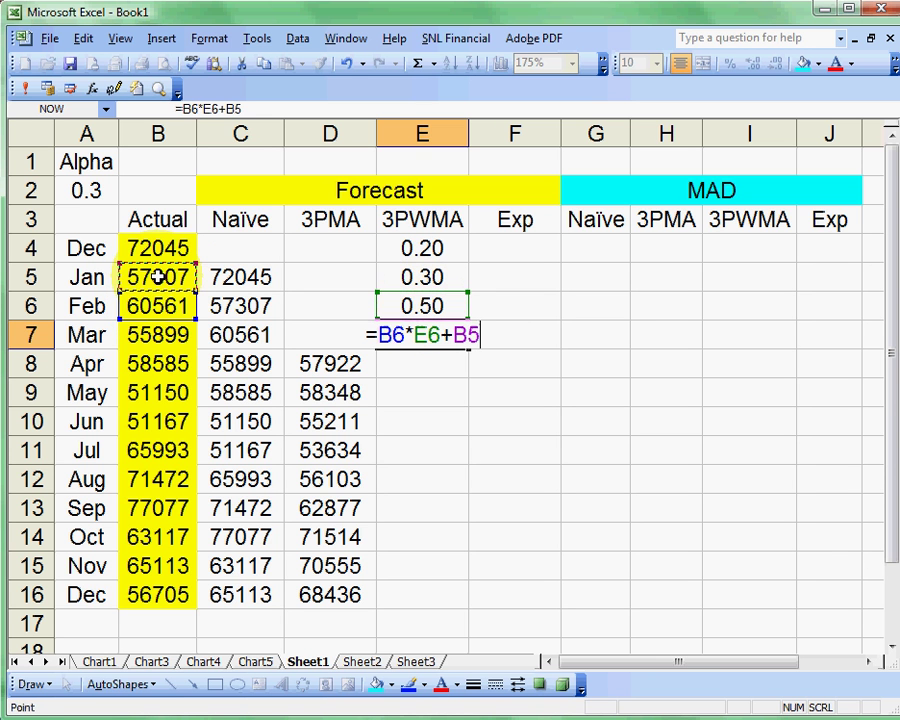
type("*")
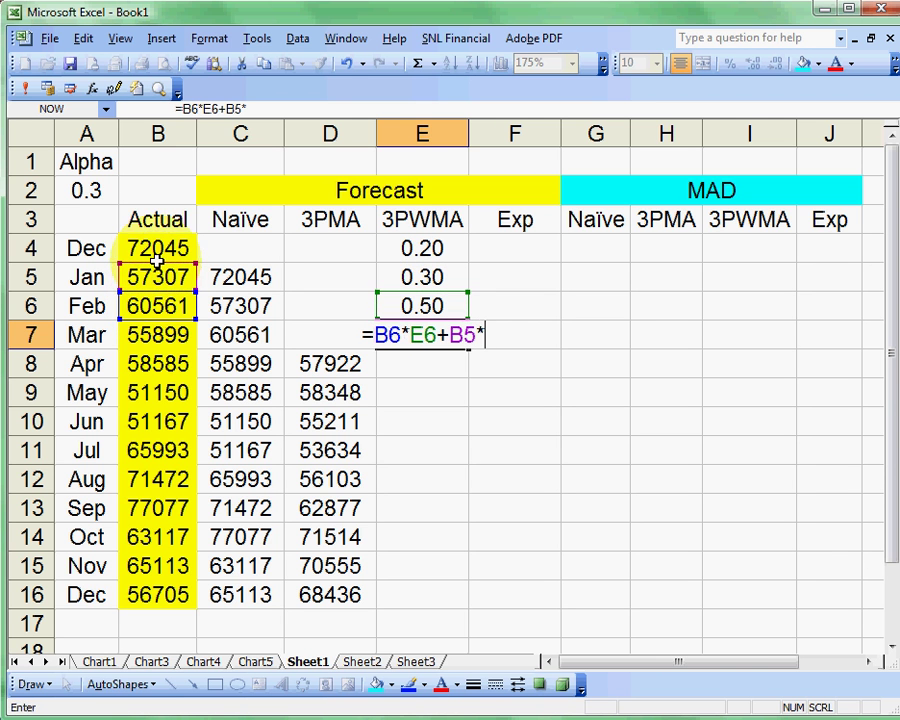
left_click(424, 277)
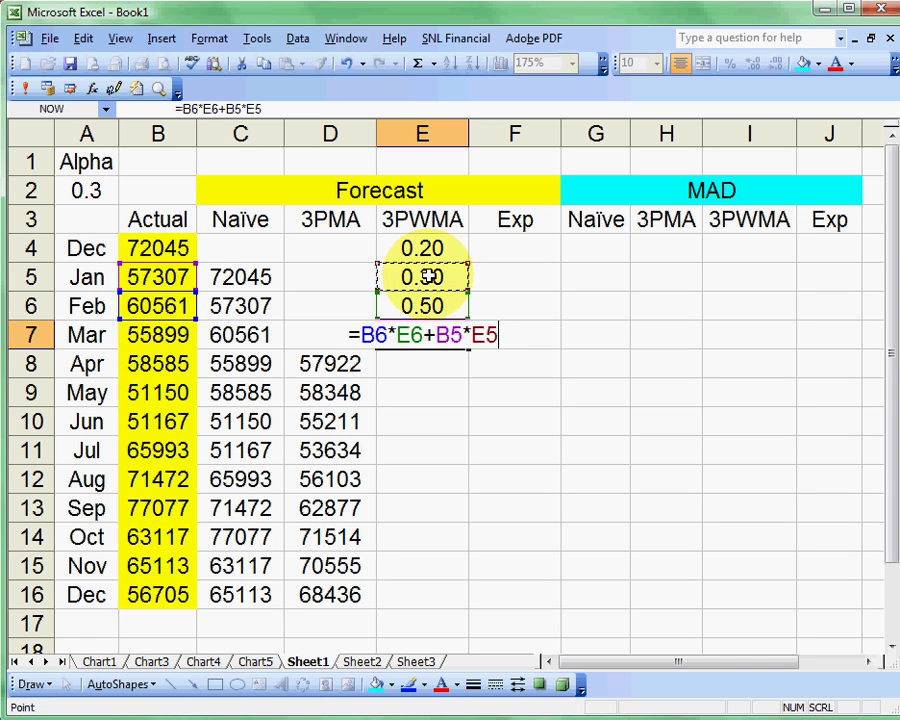
type("+")
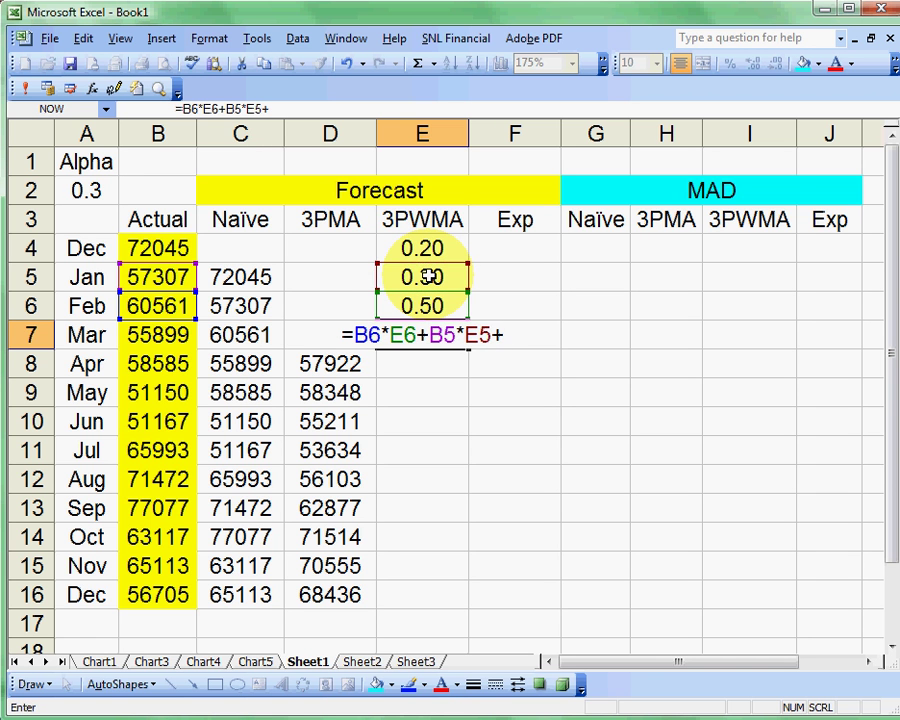
left_click(160, 250)
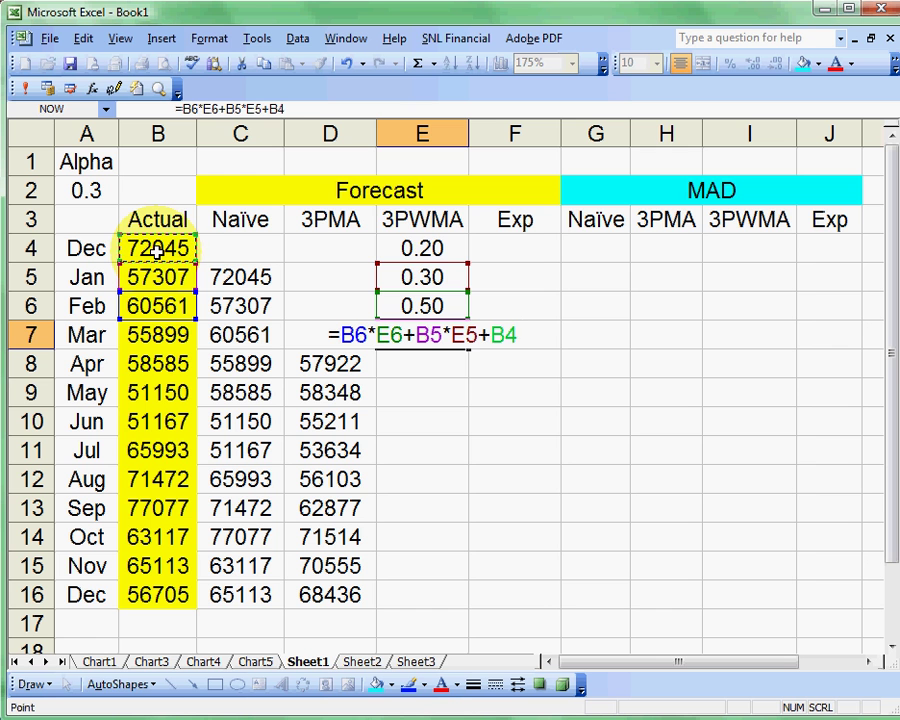
type("*")
left_click(414, 248)
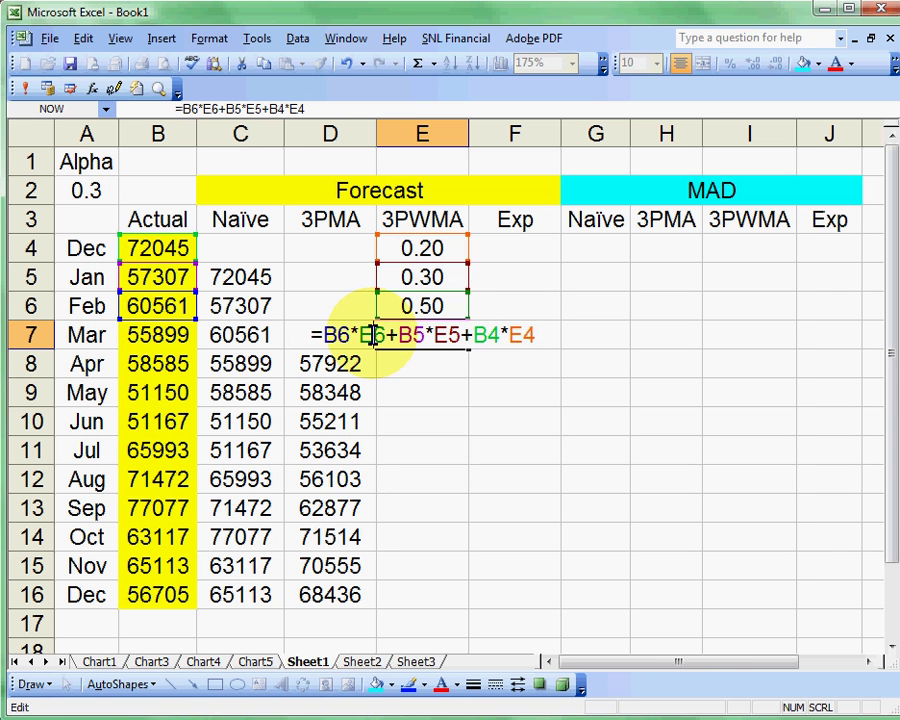
Step: Make the E6, E5 and E4 weight references absolute and commit, giving 61882
double_click(369, 335)
key("F4")
double_click(458, 335)
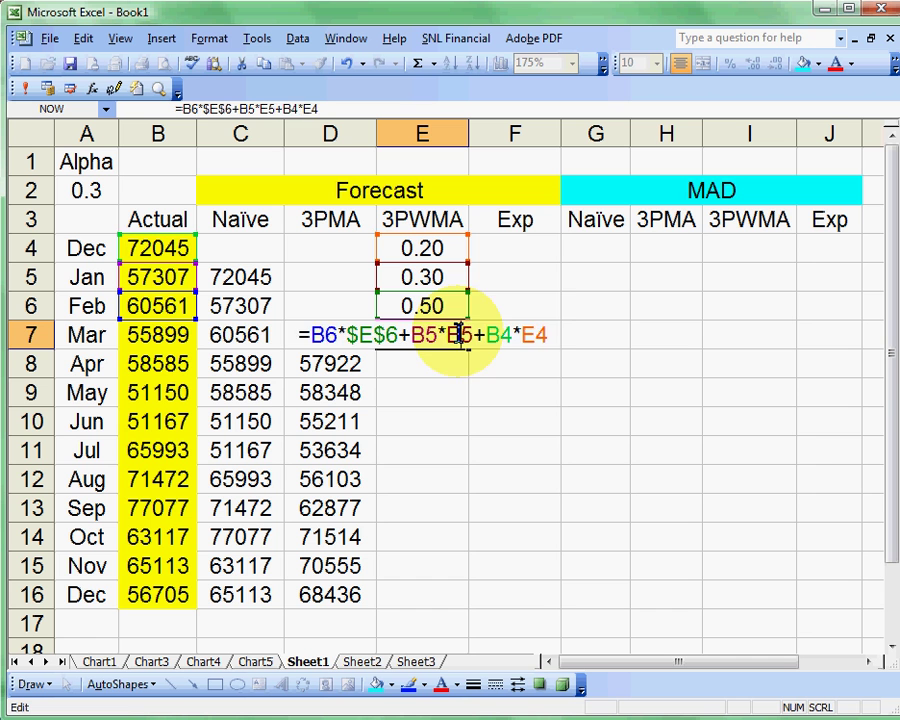
key("F4")
left_click(545, 335)
double_click(545, 335)
key("F4")
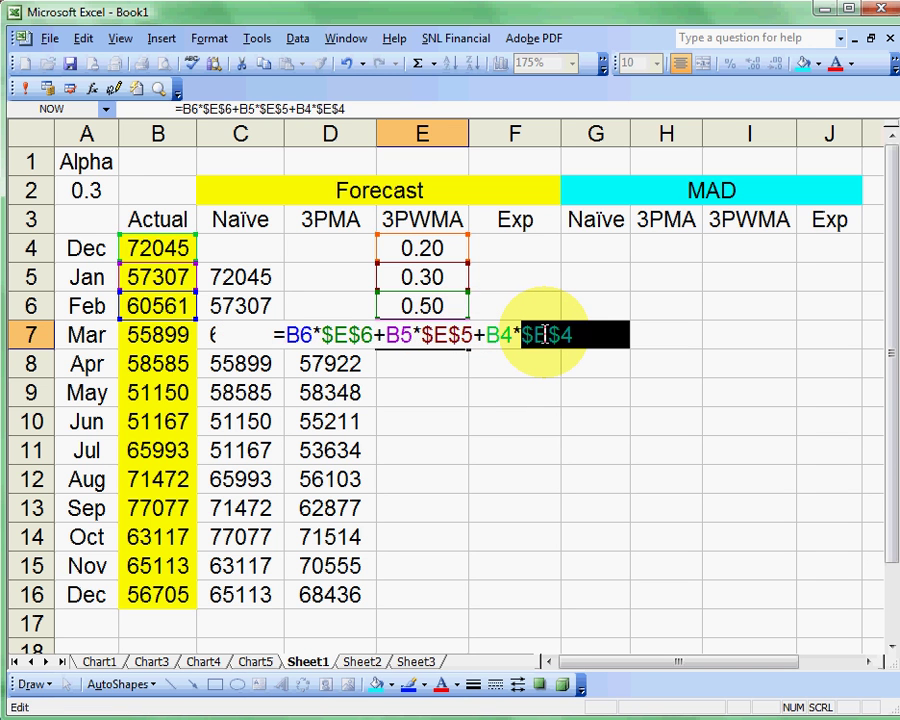
key("Return")
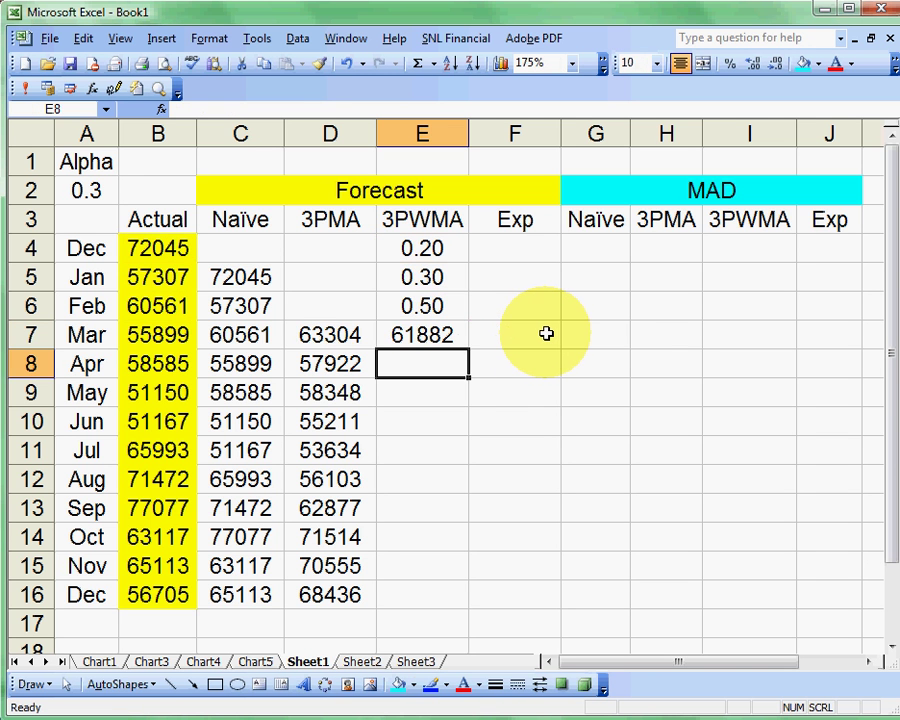
left_click(460, 342)
Step: Copy E7 down to E16 and check December's formula uses $E$6, $E$5 and $E$4
left_click_drag(466, 349, 447, 598)
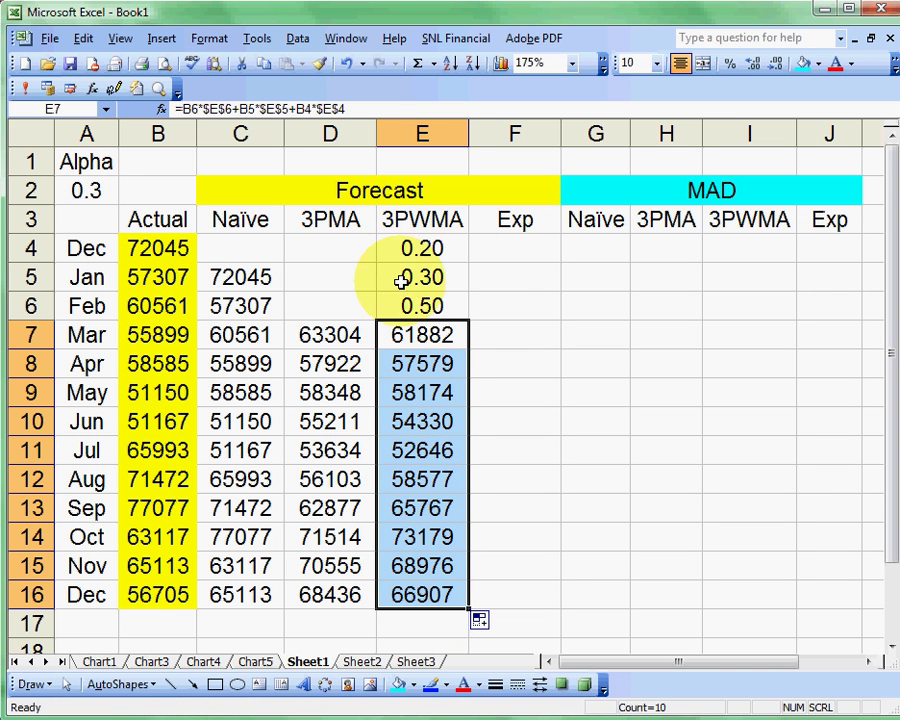
double_click(430, 595)
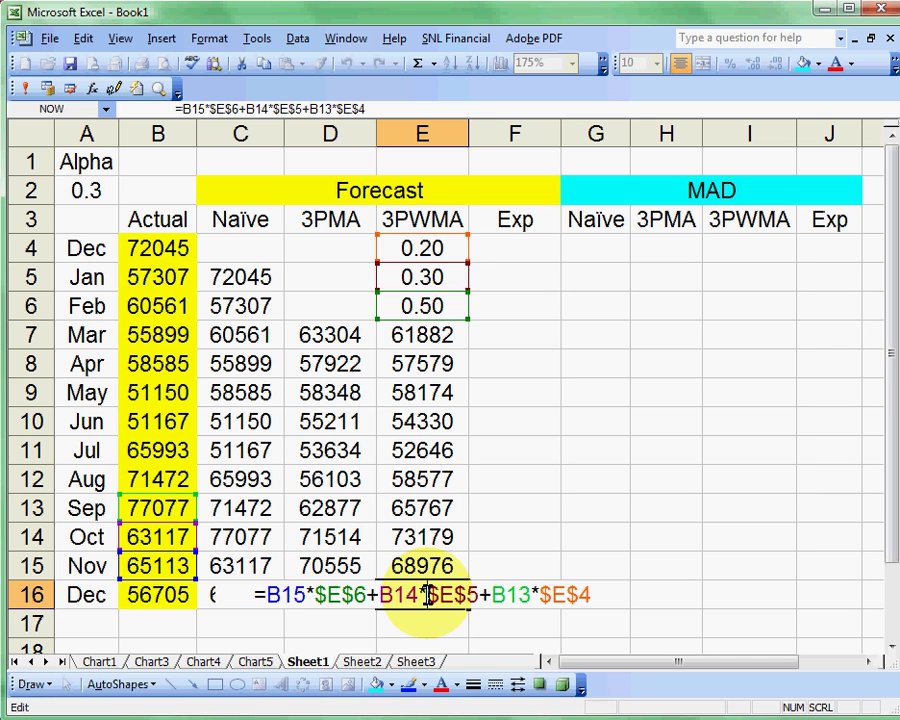
key("Escape")
double_click(428, 595)
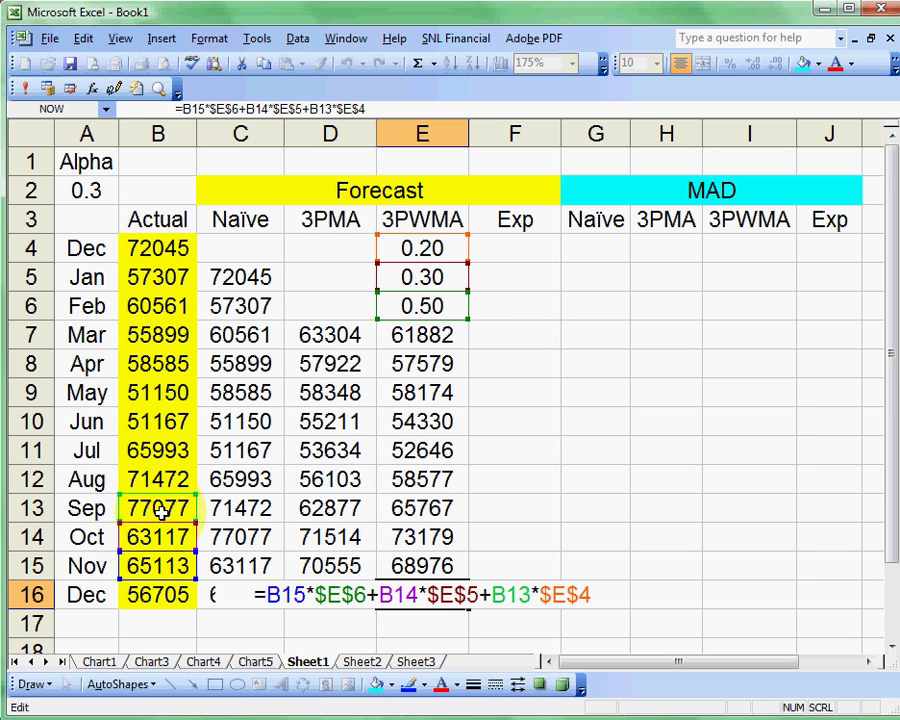
key("Escape")
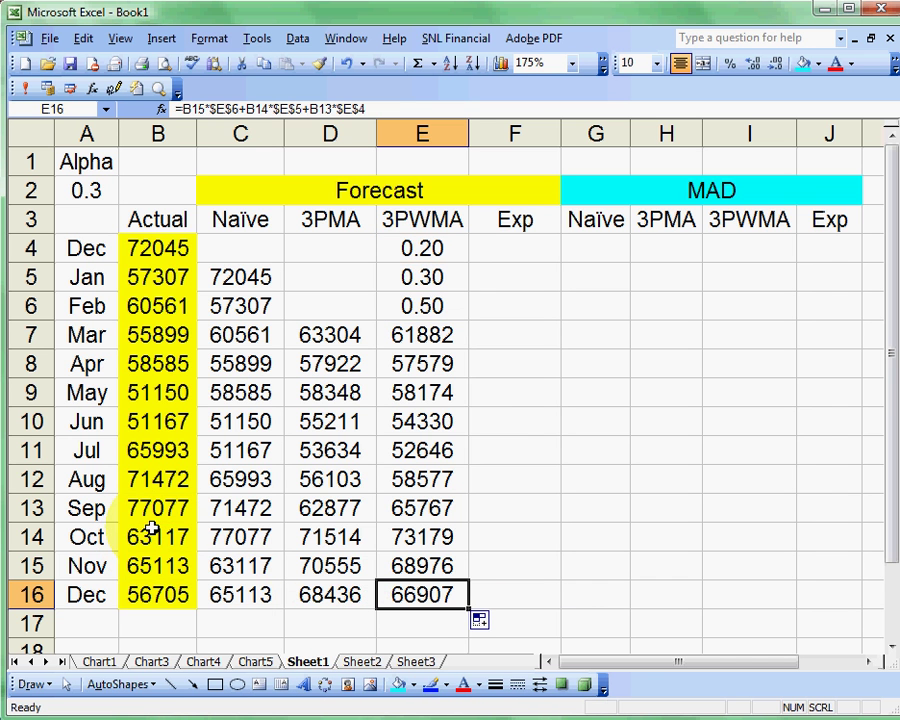
Step: Enter =B4 in F5 so January's exponential forecast is 72045
left_click(508, 275)
type("=")
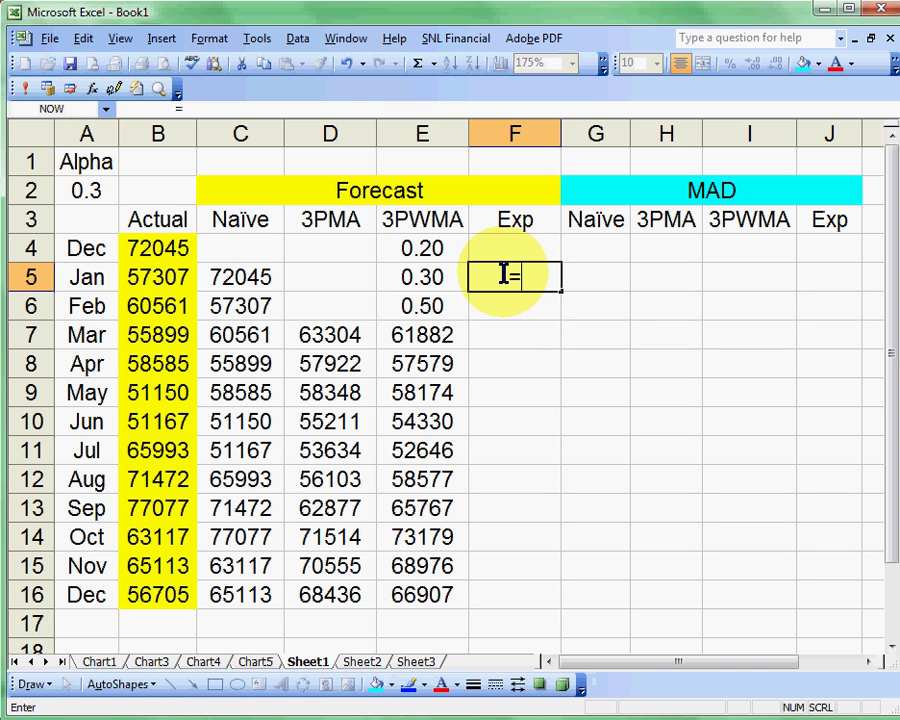
left_click(155, 247)
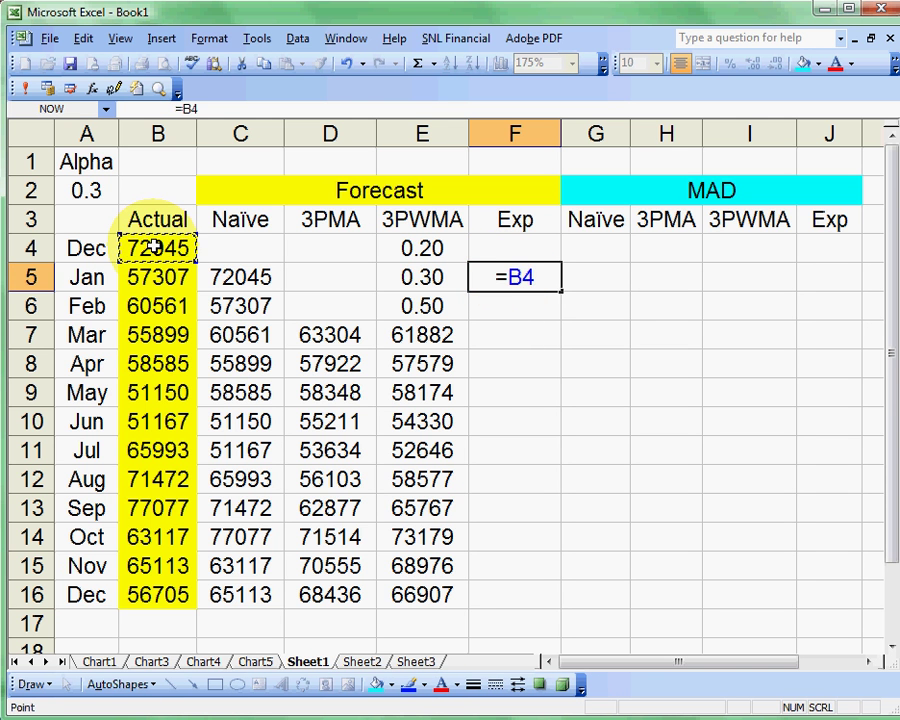
key("Return")
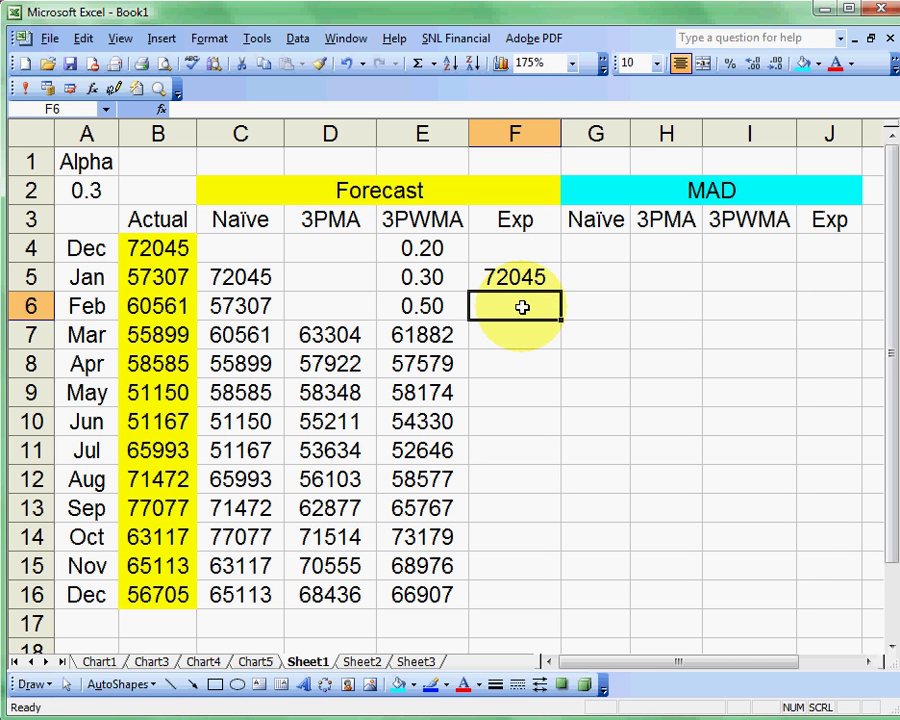
Step: Enter =F5+$A$2(B5-F5) in F6, which returns #REF!
type("=")
left_click(510, 277)
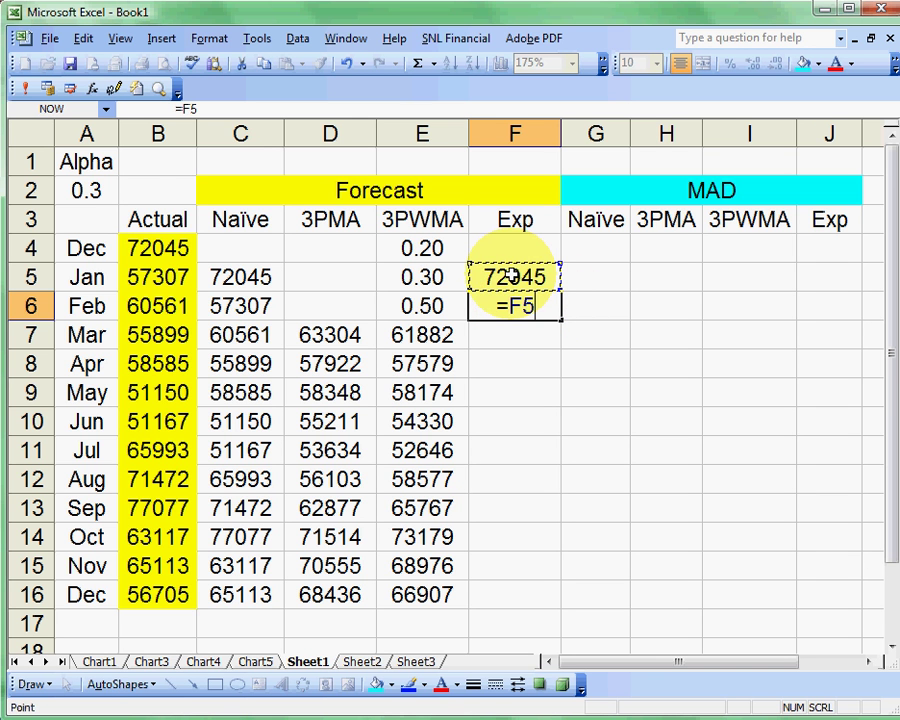
type("+")
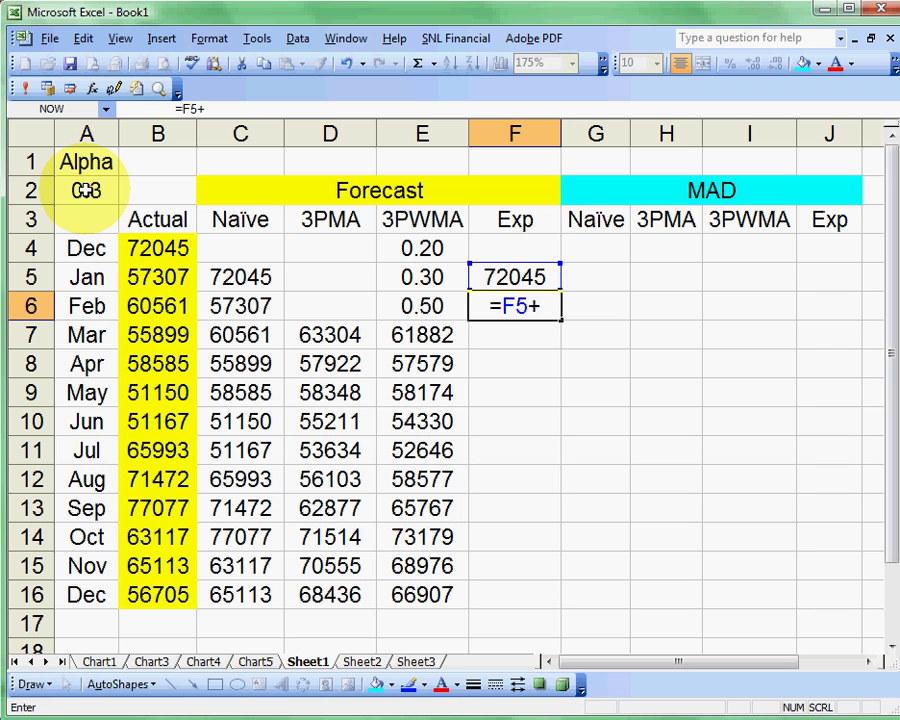
left_click(87, 190)
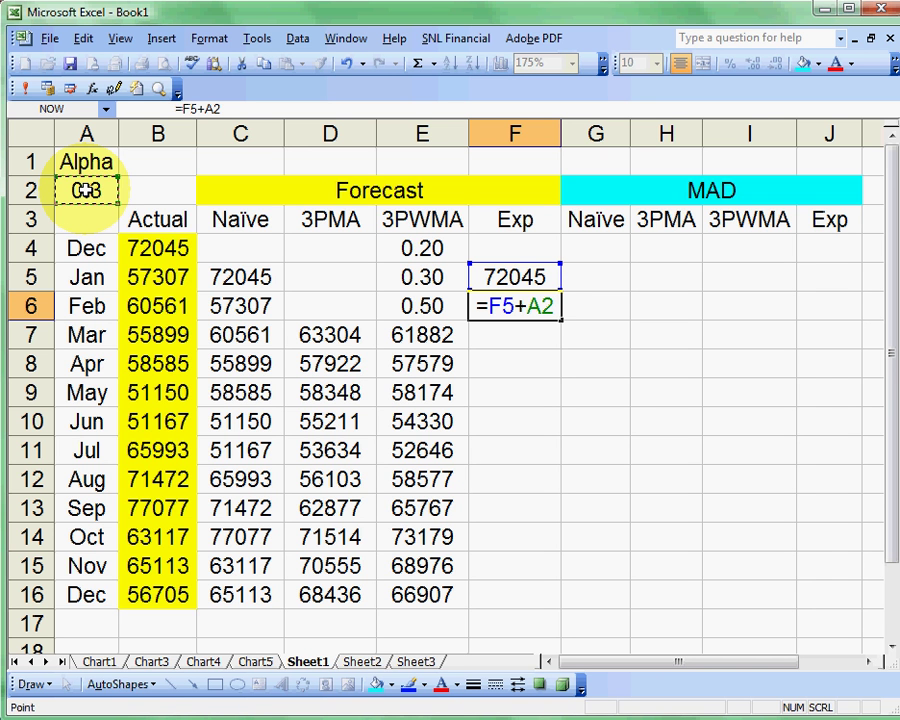
key("F4")
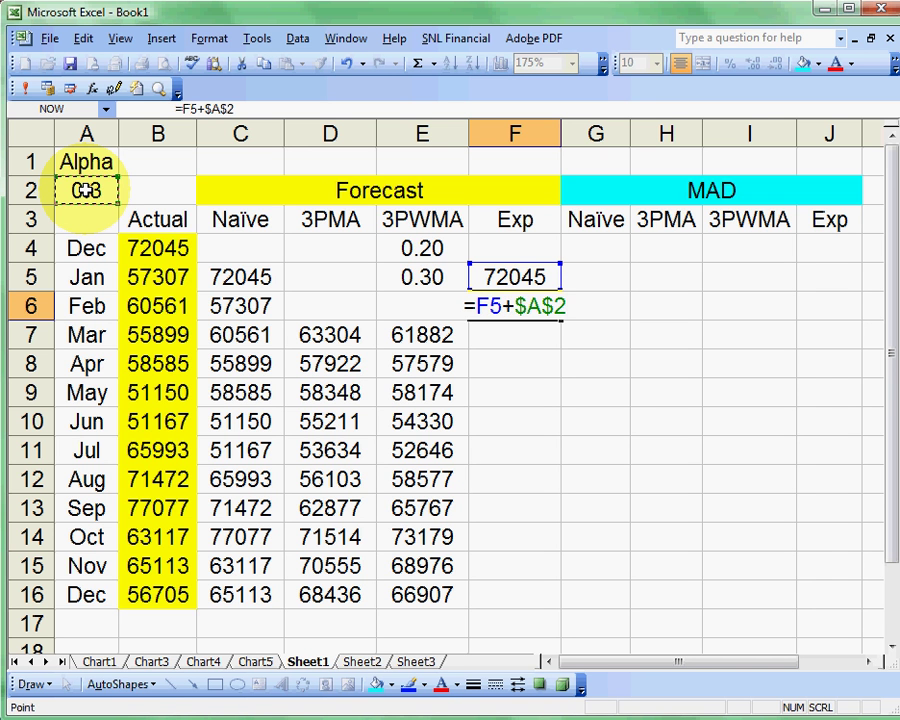
type("(")
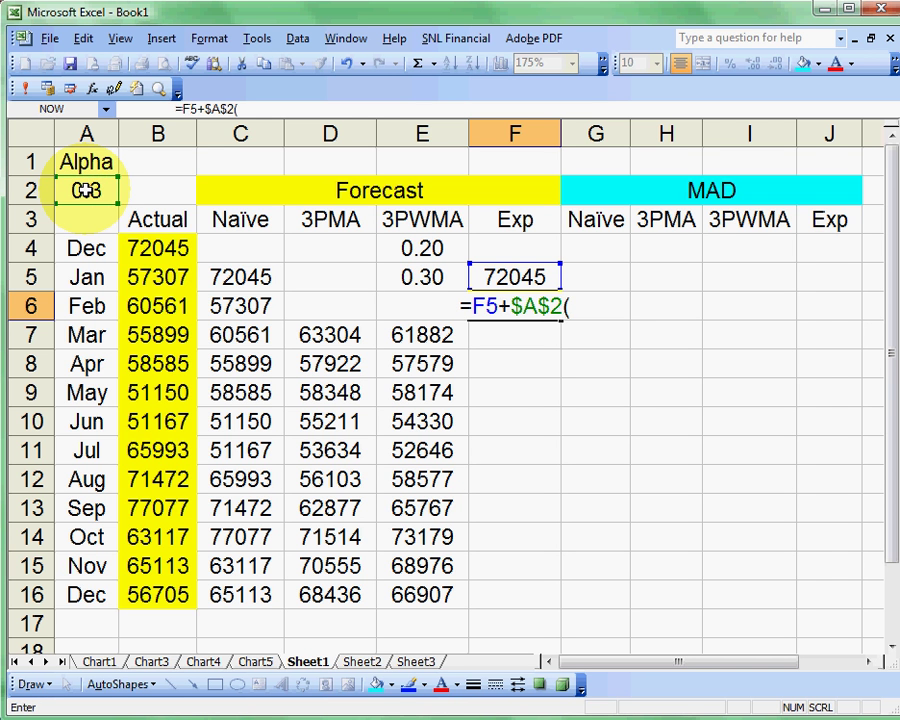
left_click(156, 277)
type("-")
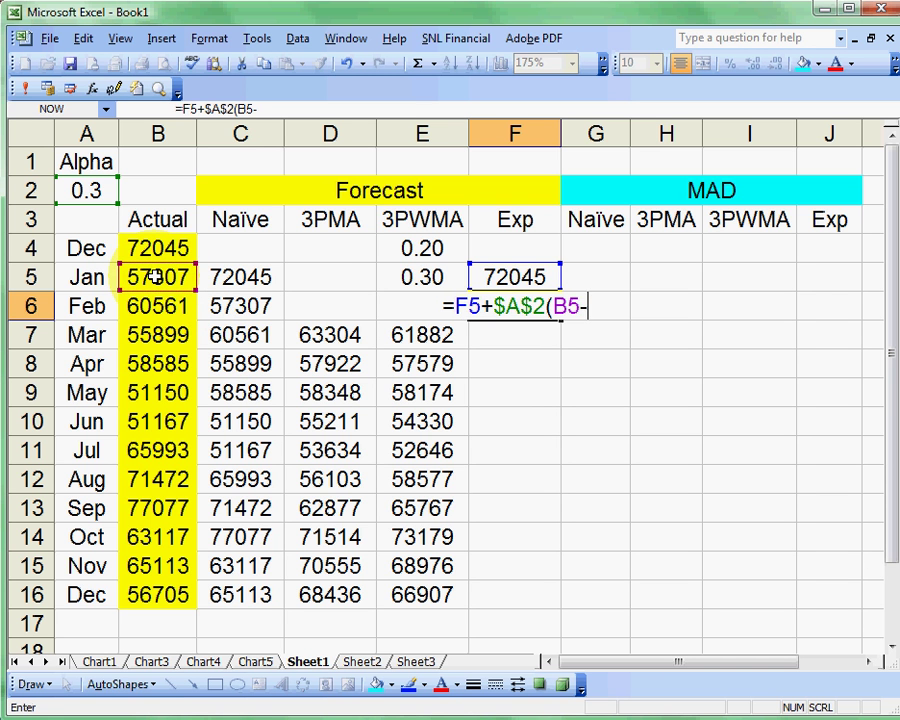
left_click(514, 277)
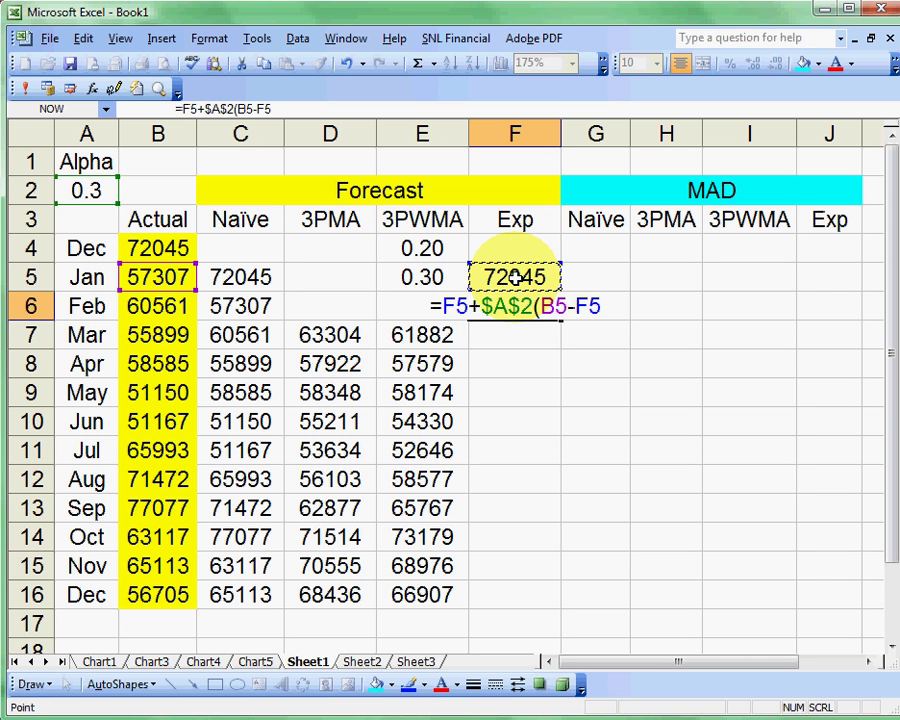
type(")")
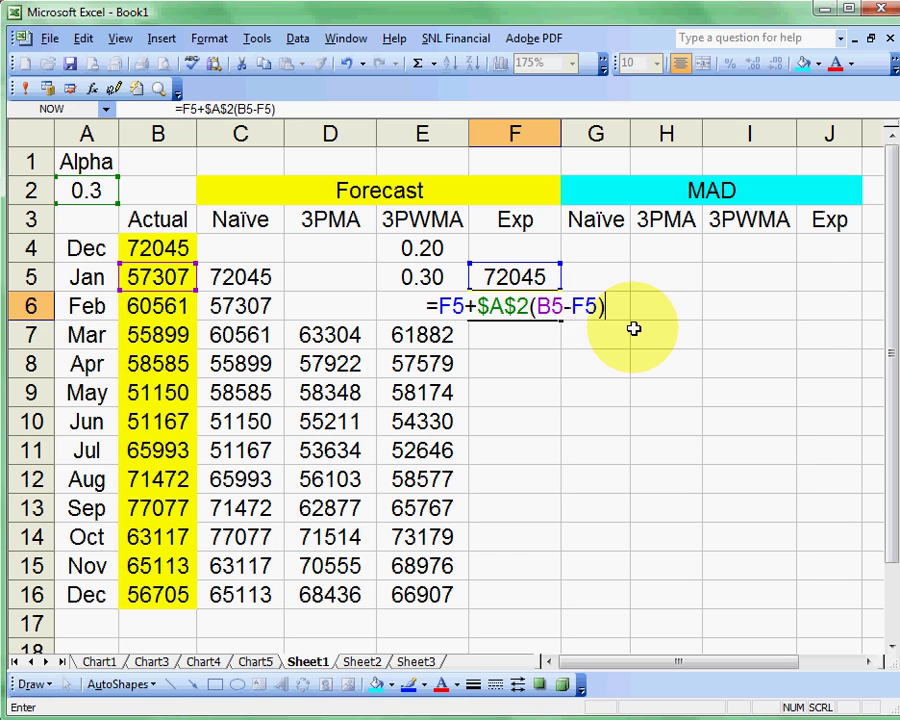
key("Return")
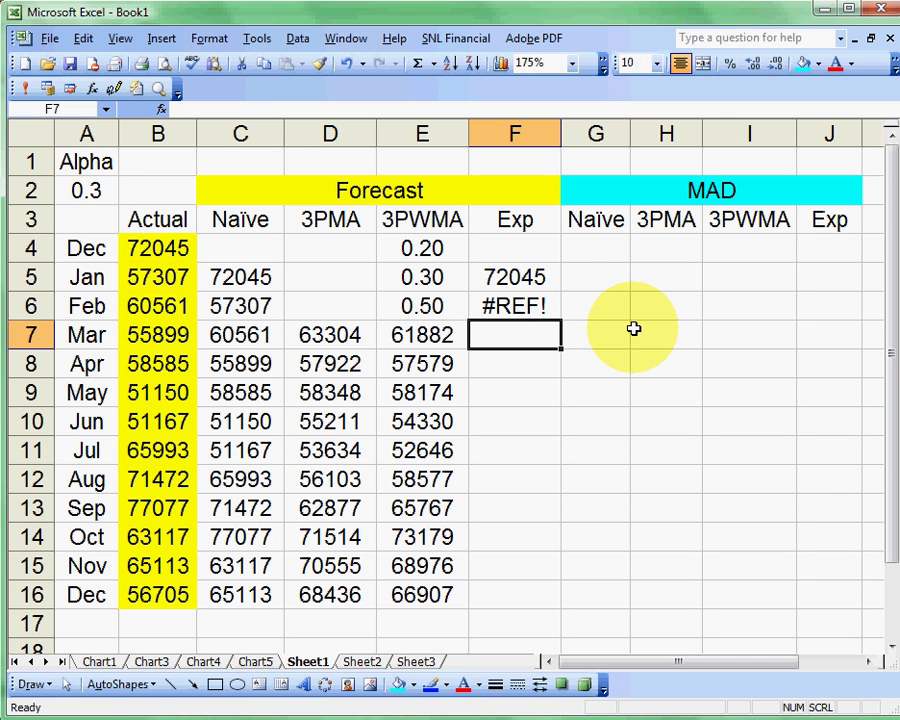
Step: Insert the missing * after $A$2 in F6, so Feb shows 67624
double_click(527, 307)
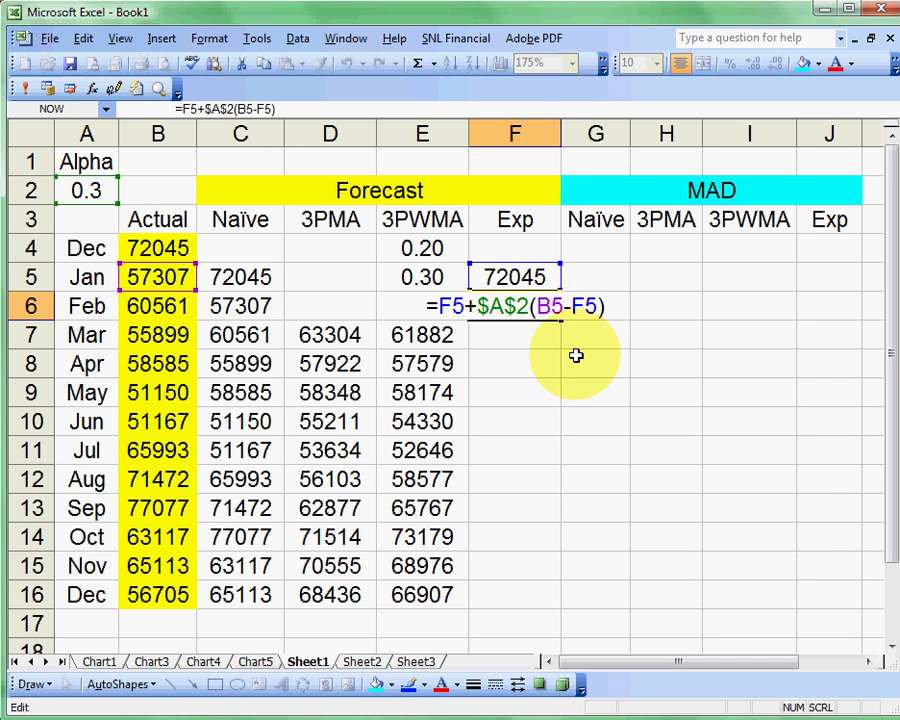
type("*")
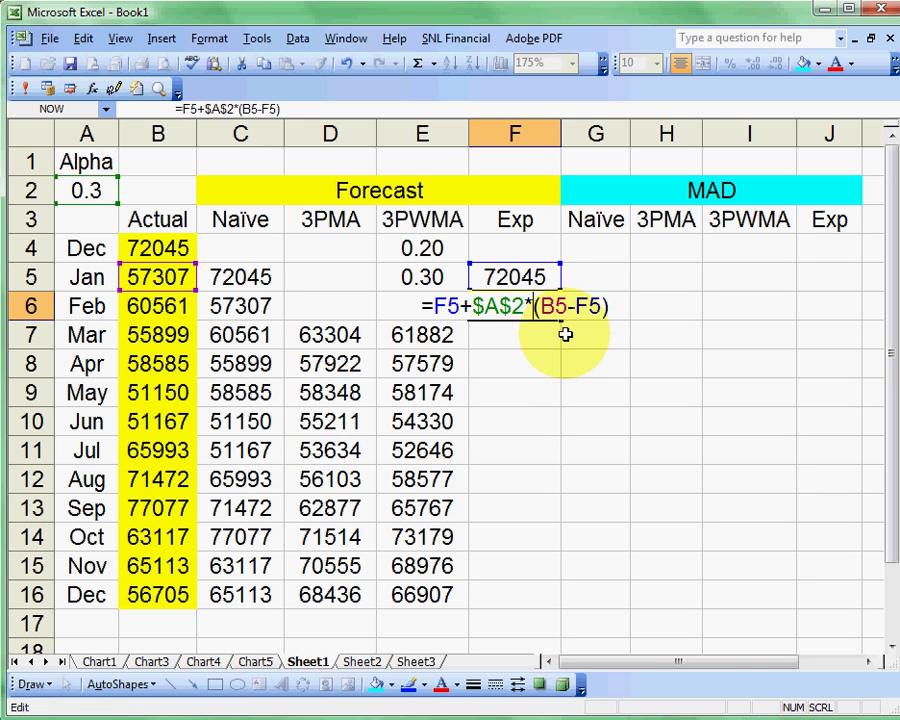
key("Return")
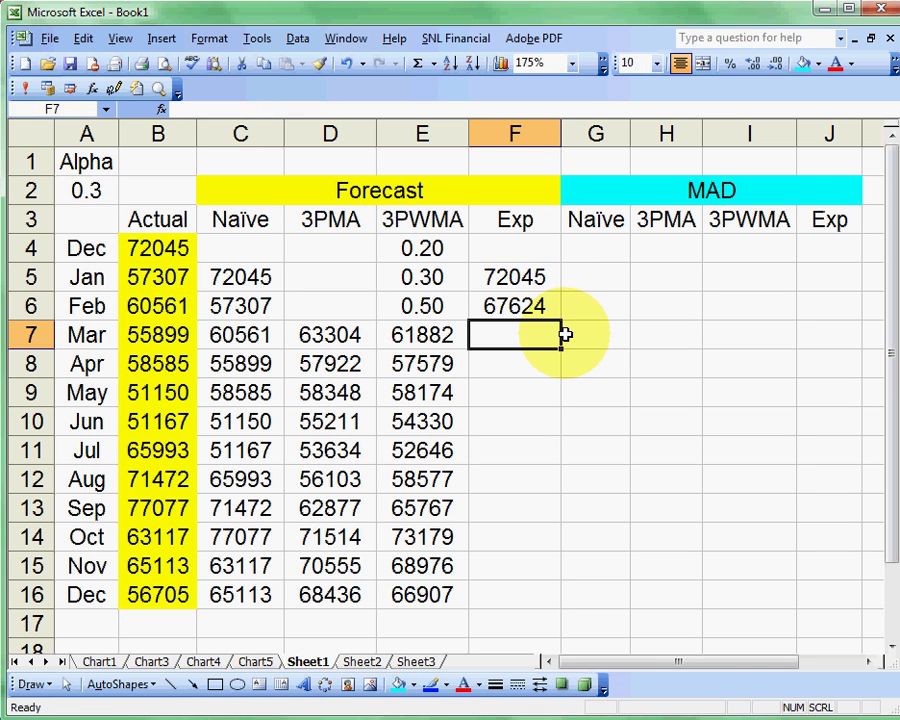
left_click(524, 305)
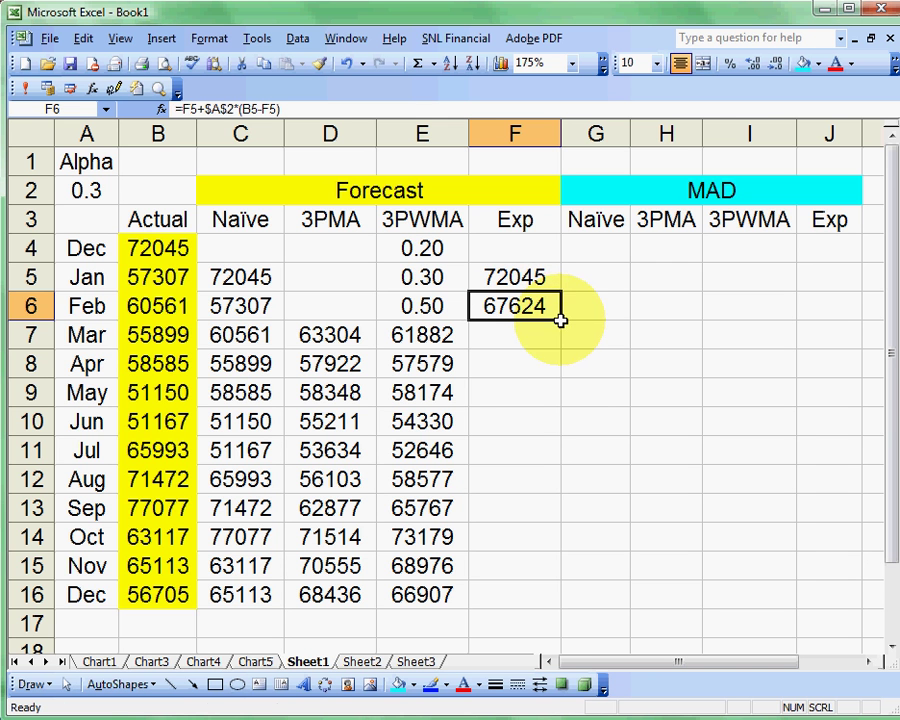
Step: Copy F6's smoothing formula down to F16, ending at 65669 for Dec
left_click_drag(558, 318, 532, 601)
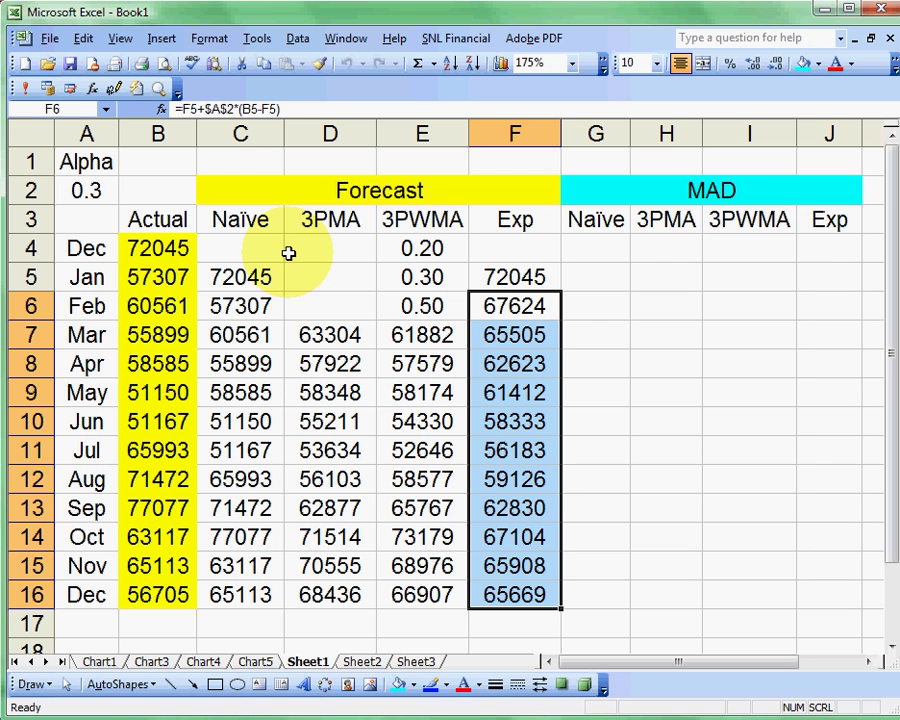
left_click(636, 328)
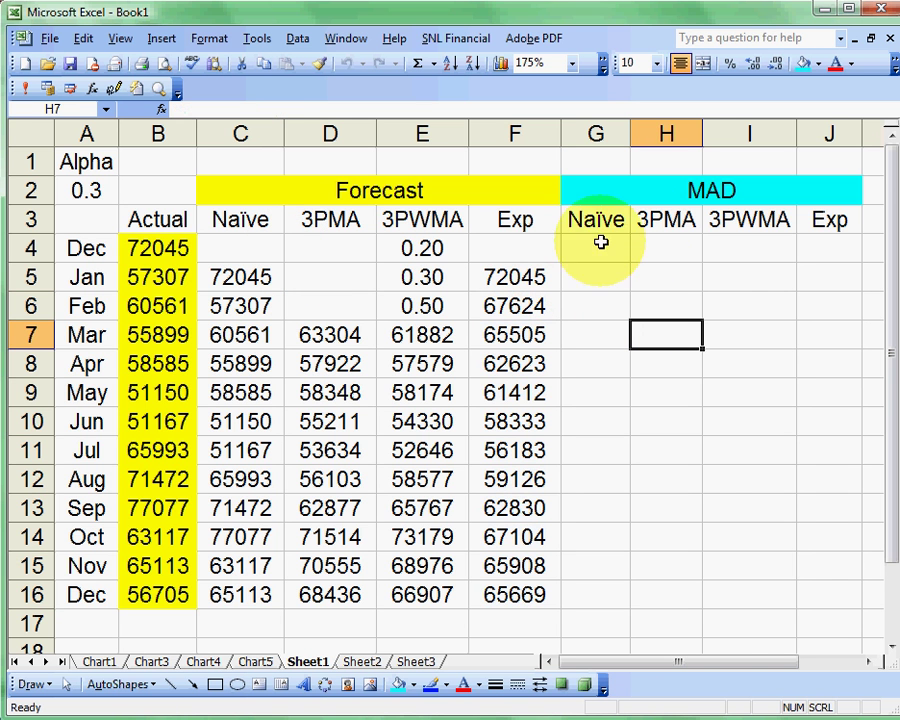
left_click(755, 276)
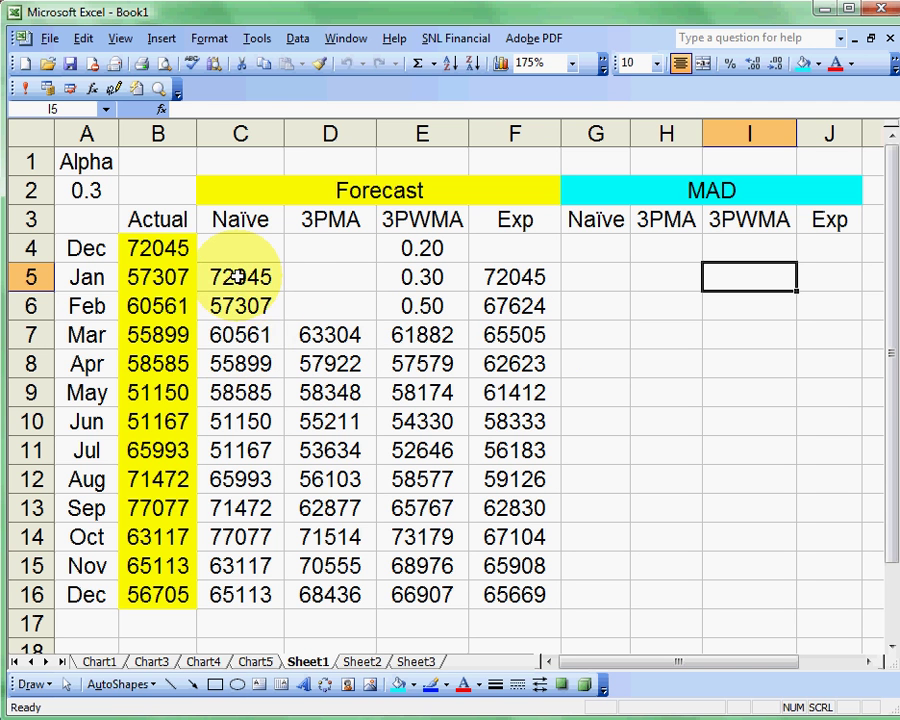
left_click_drag(238, 277, 237, 335)
left_click(330, 336)
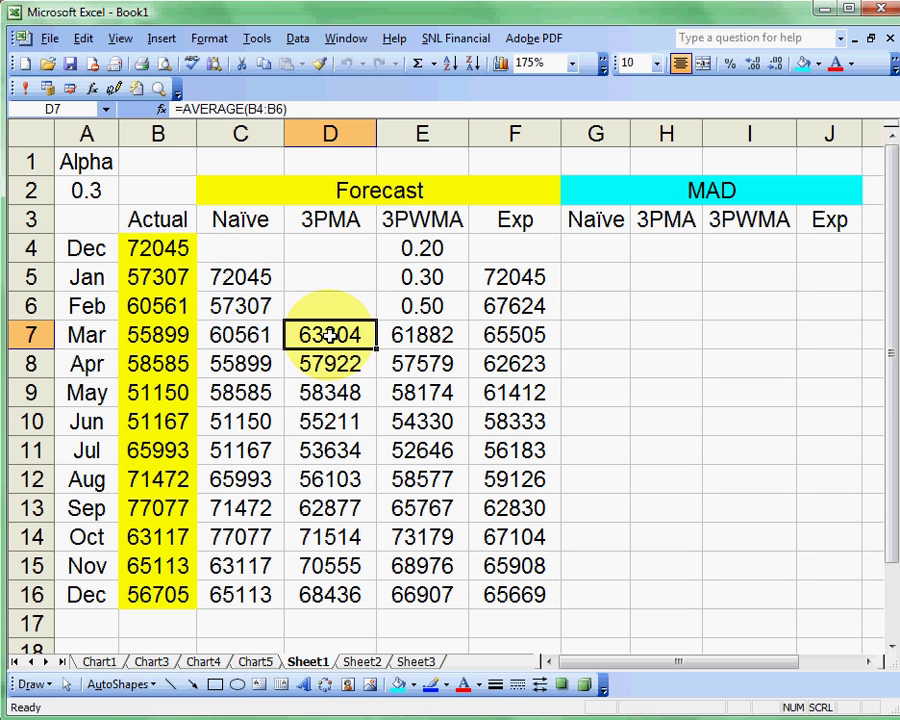
left_click_drag(330, 336, 300, 364)
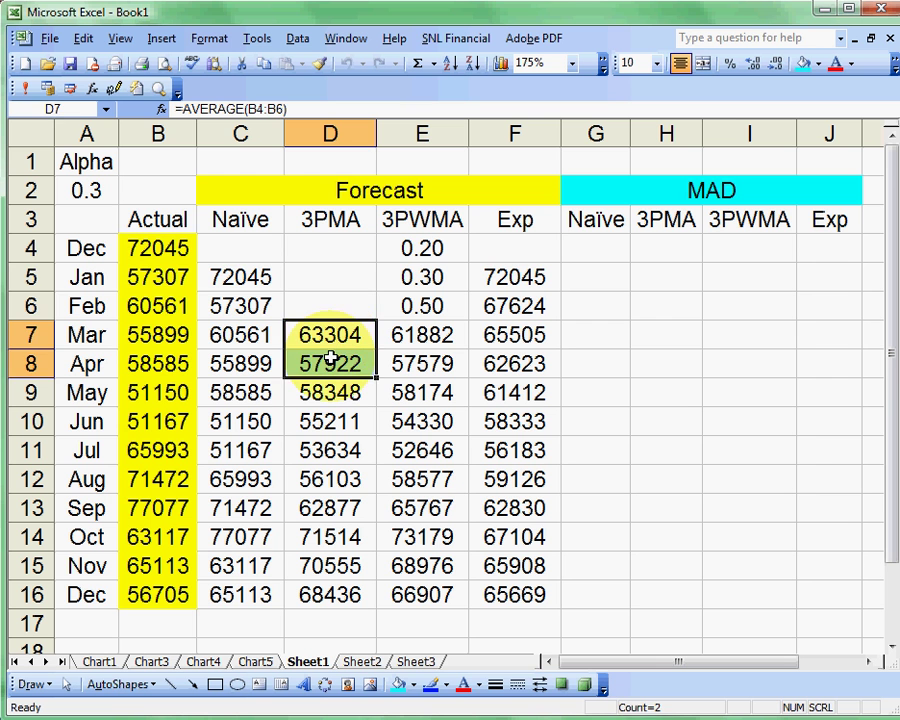
left_click(163, 305)
left_click_drag(160, 277, 168, 247)
left_click(430, 337)
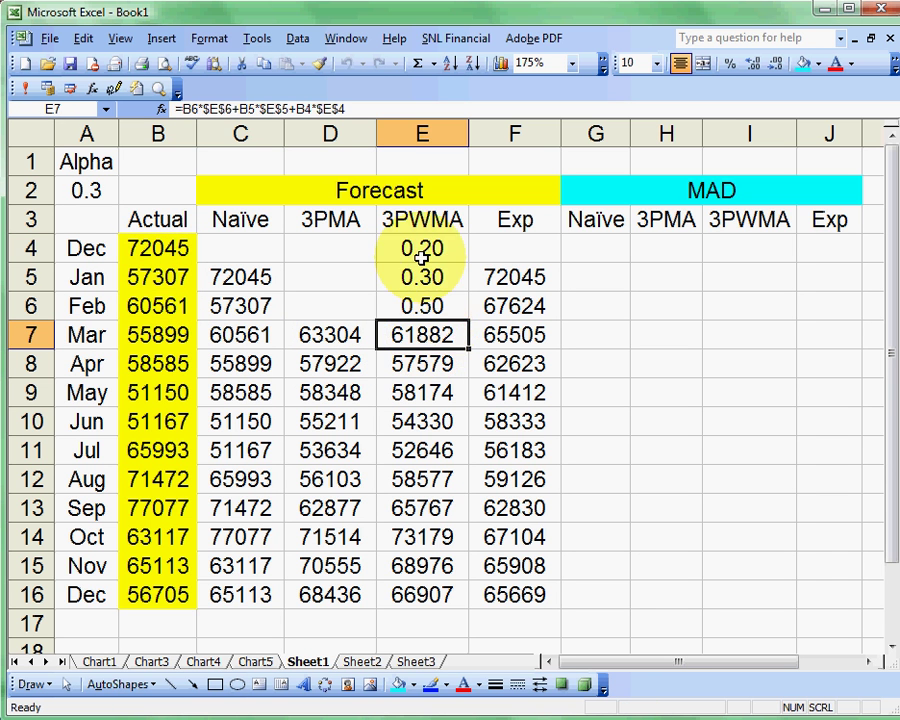
left_click_drag(160, 305, 161, 250)
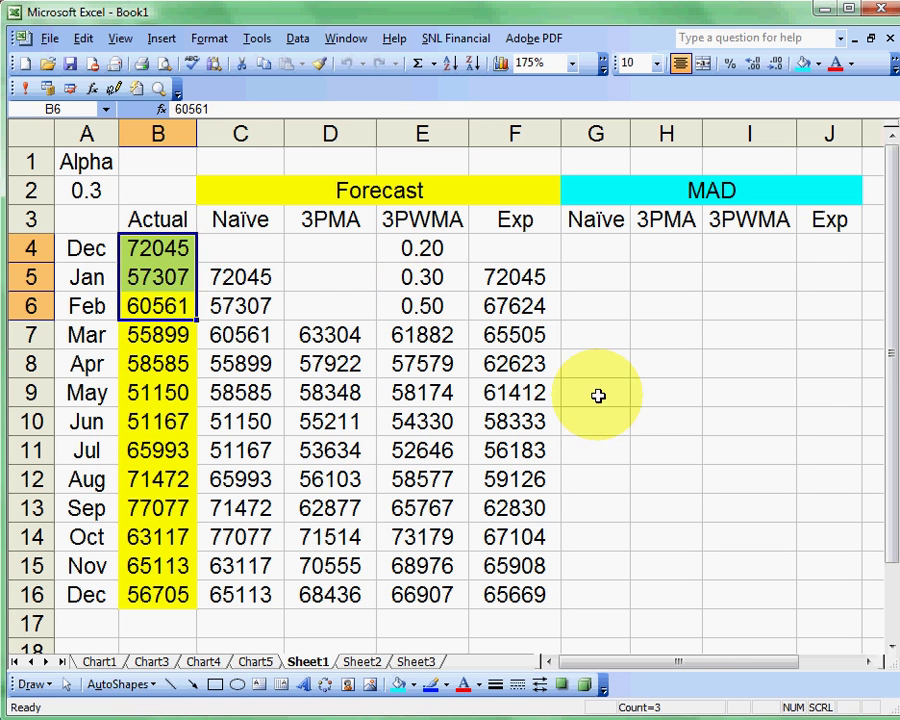
left_click(510, 305)
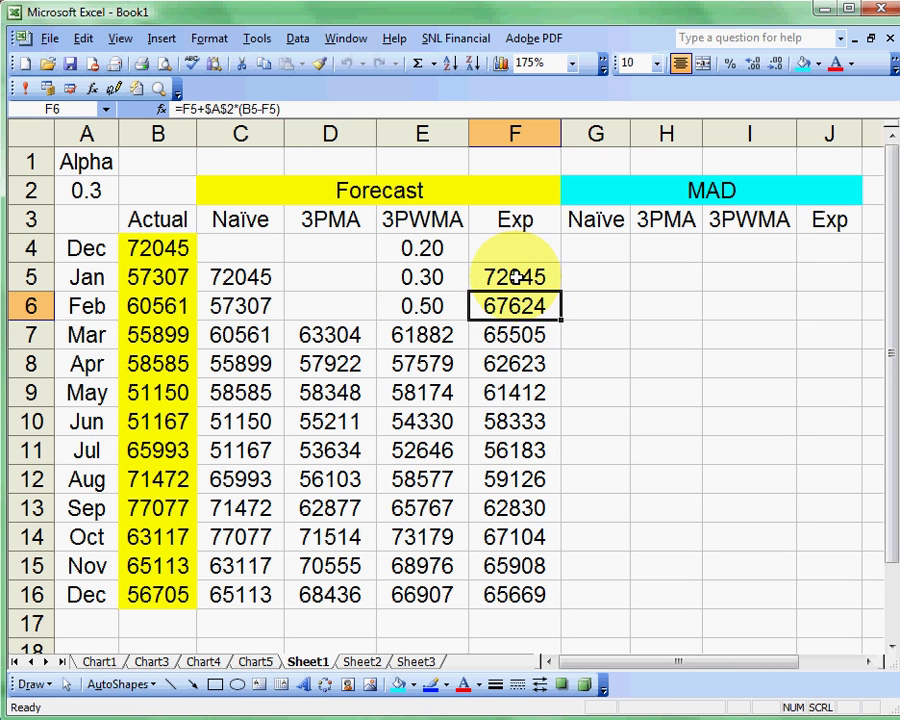
left_click(513, 277)
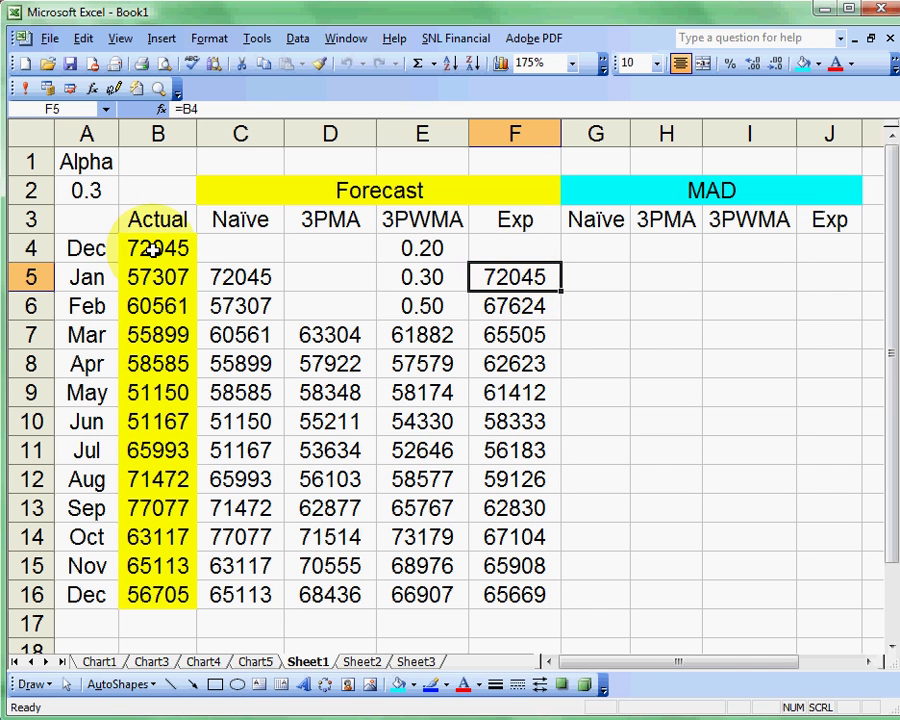
left_click(514, 304)
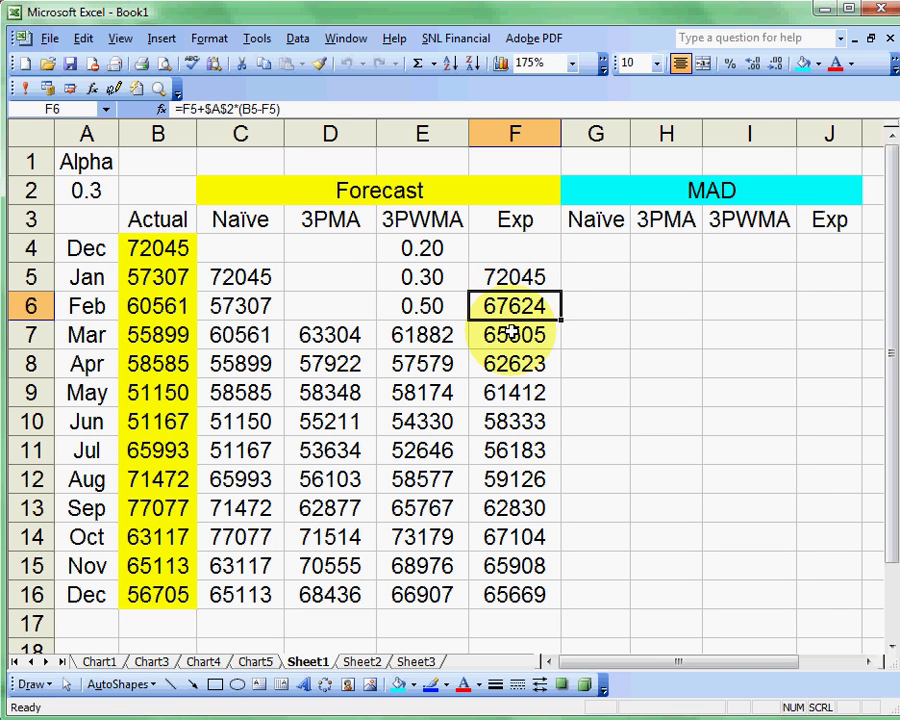